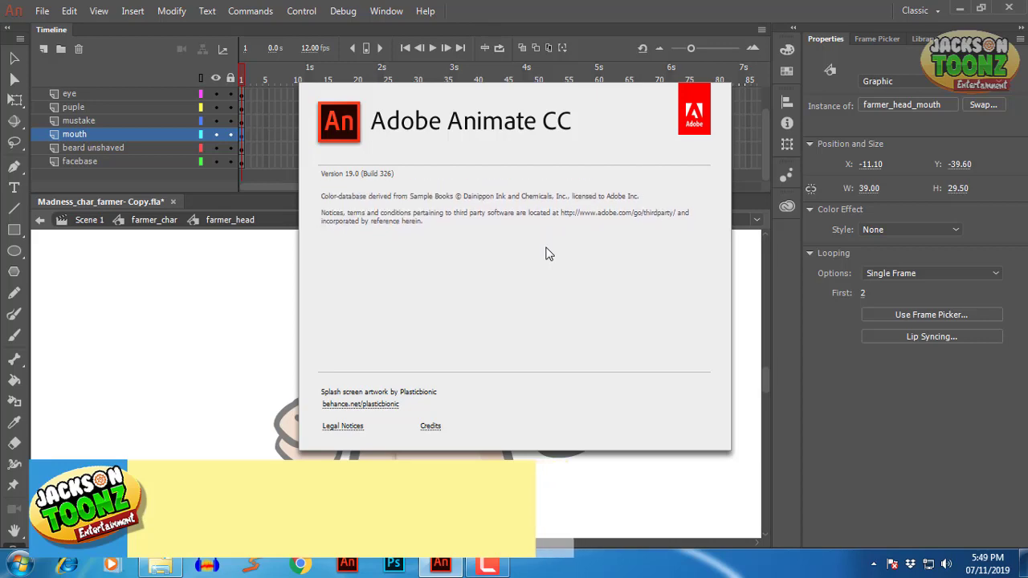
Close the About screen, examine the farmer's head artwork at different zoom levels and select the mouth instance
left_click(545, 254)
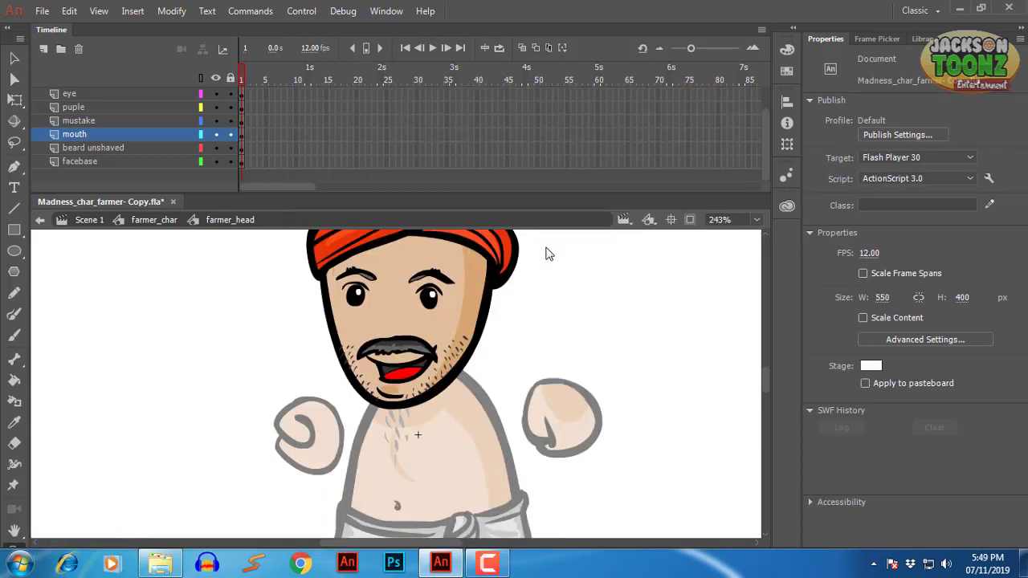
key("ctrl+minus")
key("ctrl+equal")
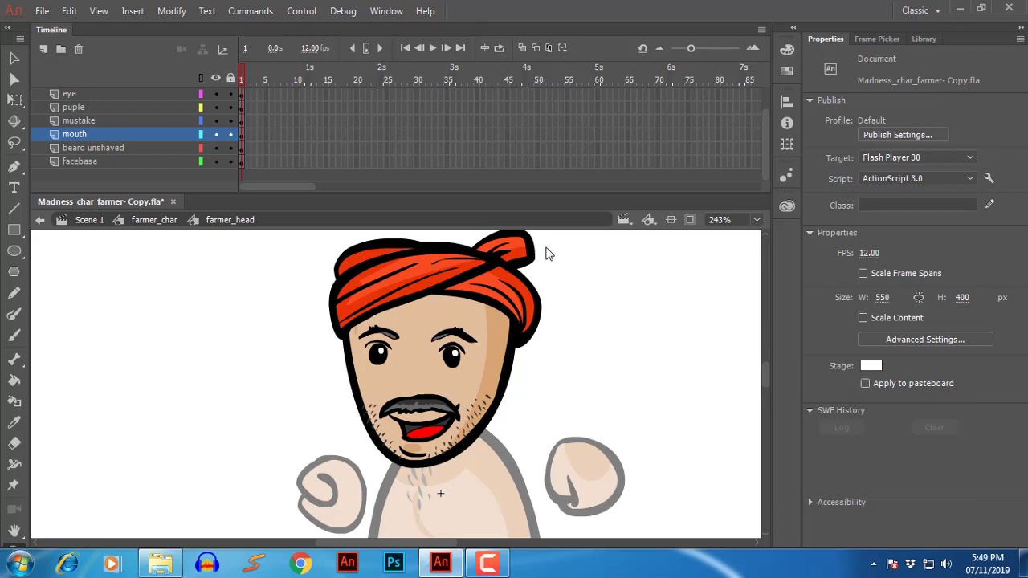
key("ctrl+minus")
key("ctrl+equal")
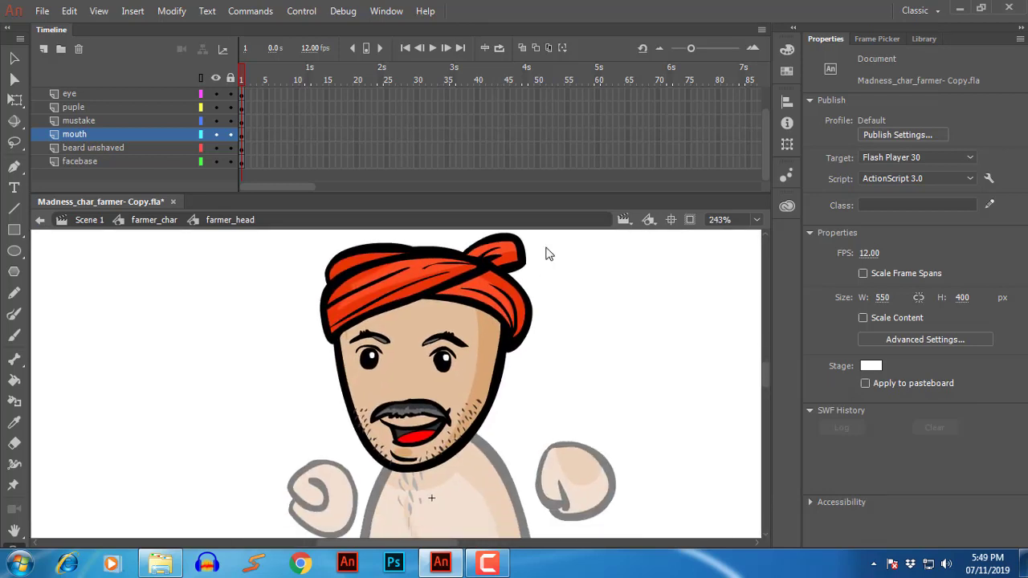
left_click_drag(549, 254, 545, 231)
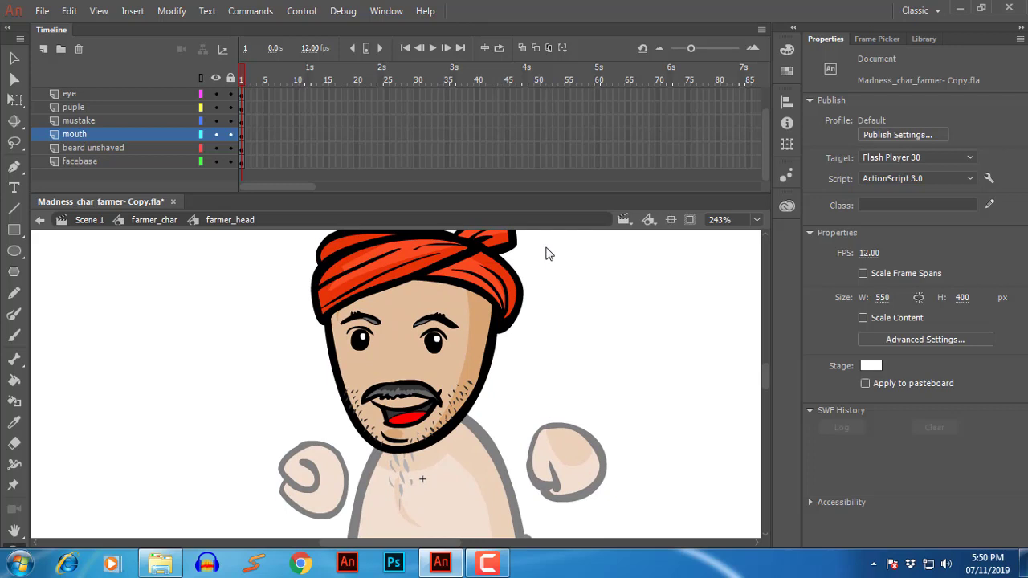
key("ctrl+equal")
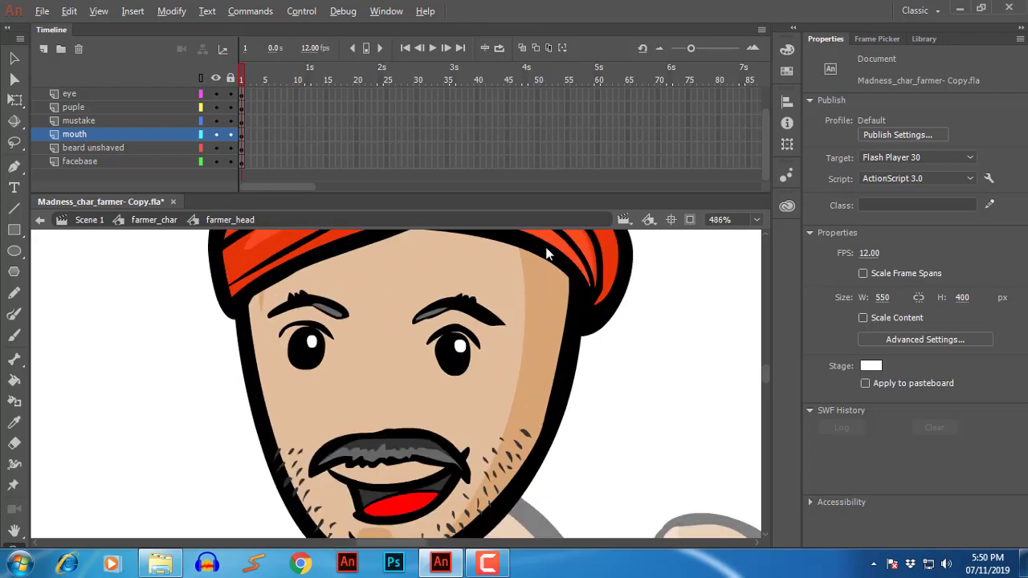
key("ctrl+minus")
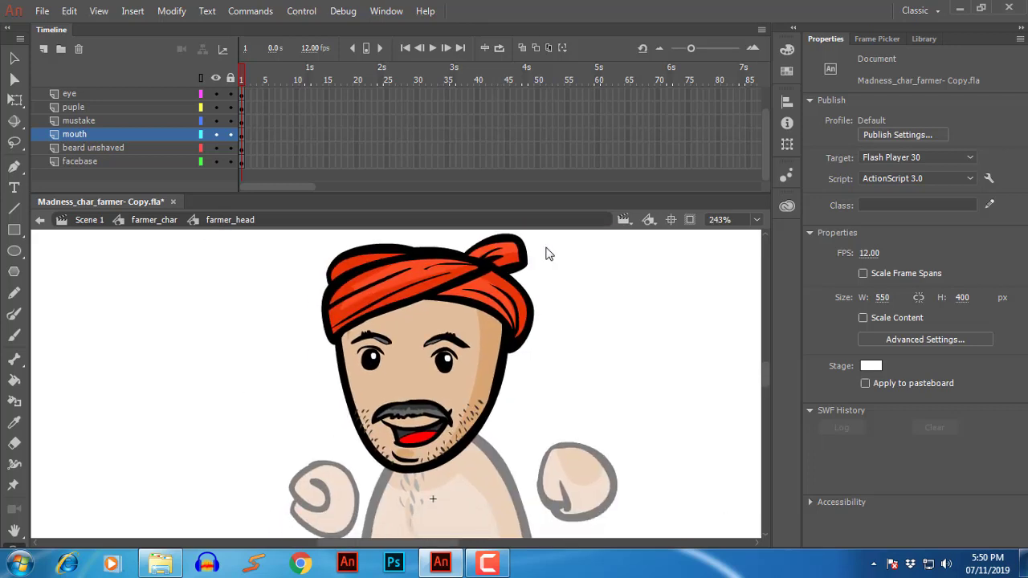
key("ctrl+z")
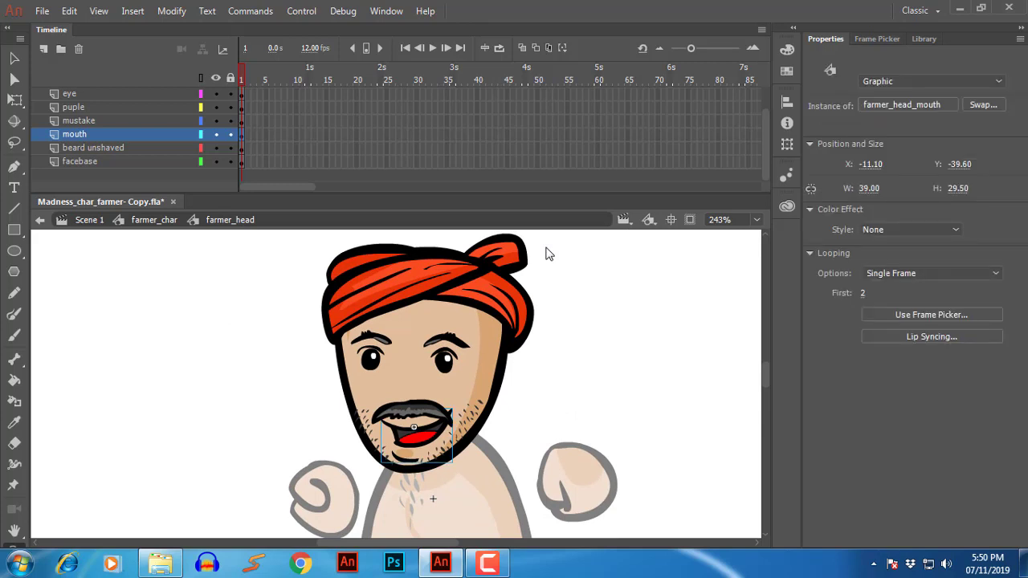
Return to Scene 1, then open farmer_char and its nested farmer_head symbol with the mouth instance selected
key("ctrl+e")
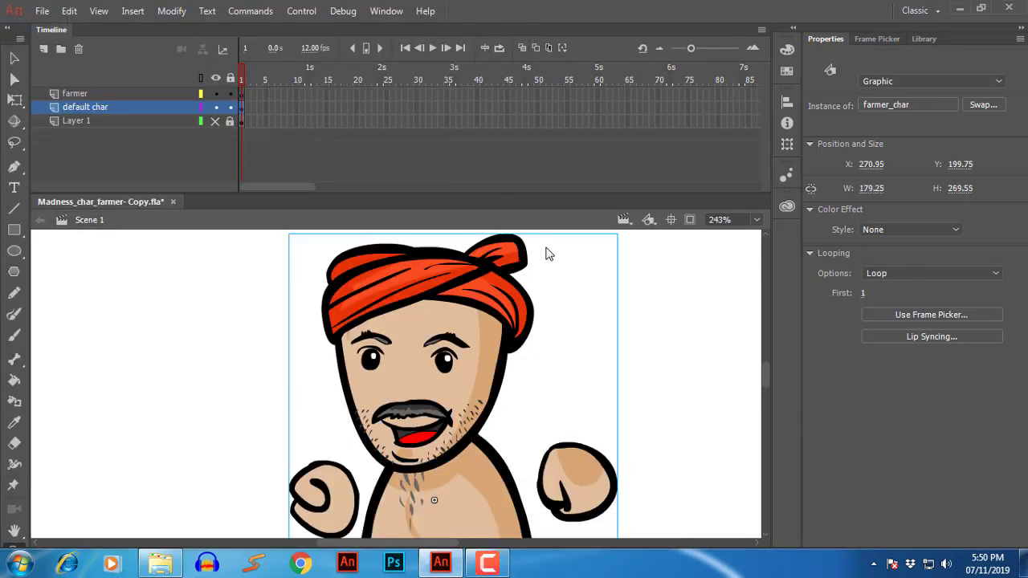
key("ctrl+minus")
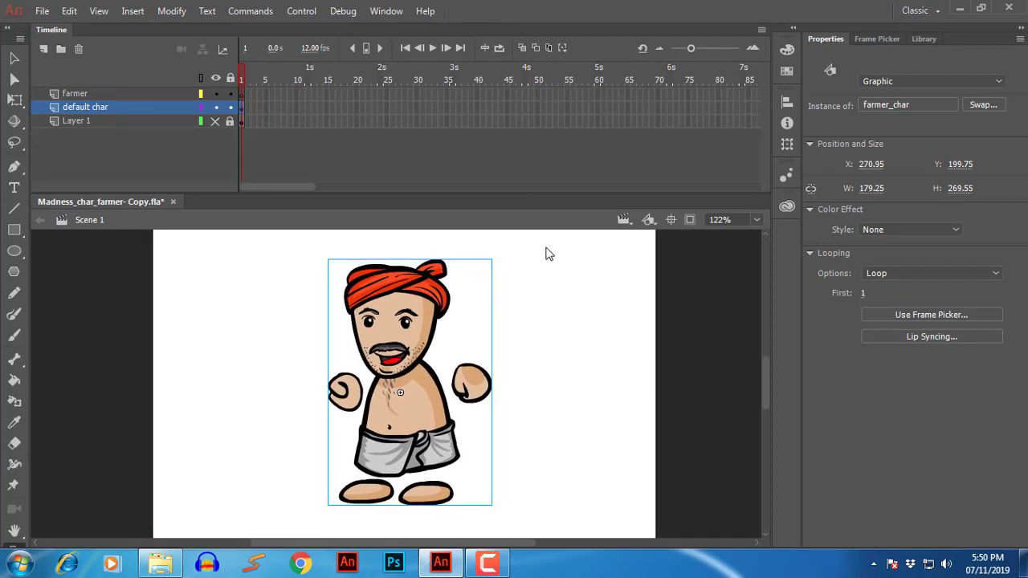
key("ctrl+e")
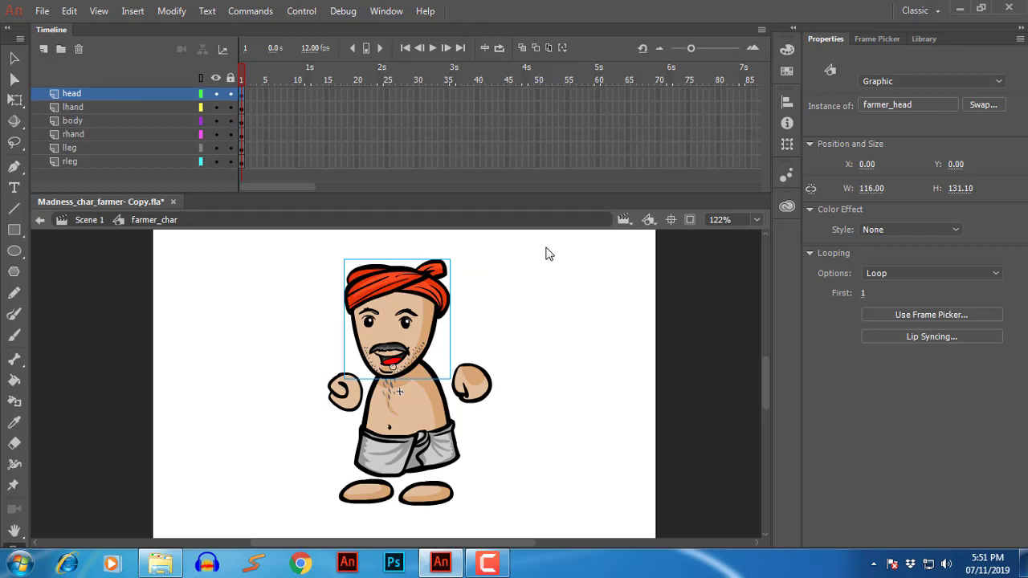
key("ctrl+e")
key("ctrl+equal")
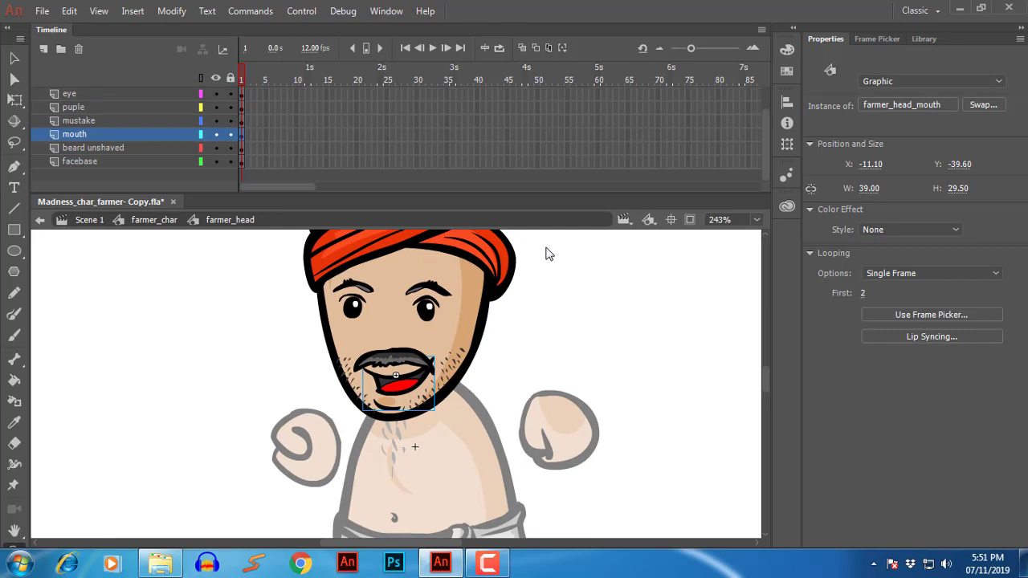
Examine the first few mouth shapes in the frames of the farmer_head_mouth symbol and return to farmer_head
key("ctrl+e")
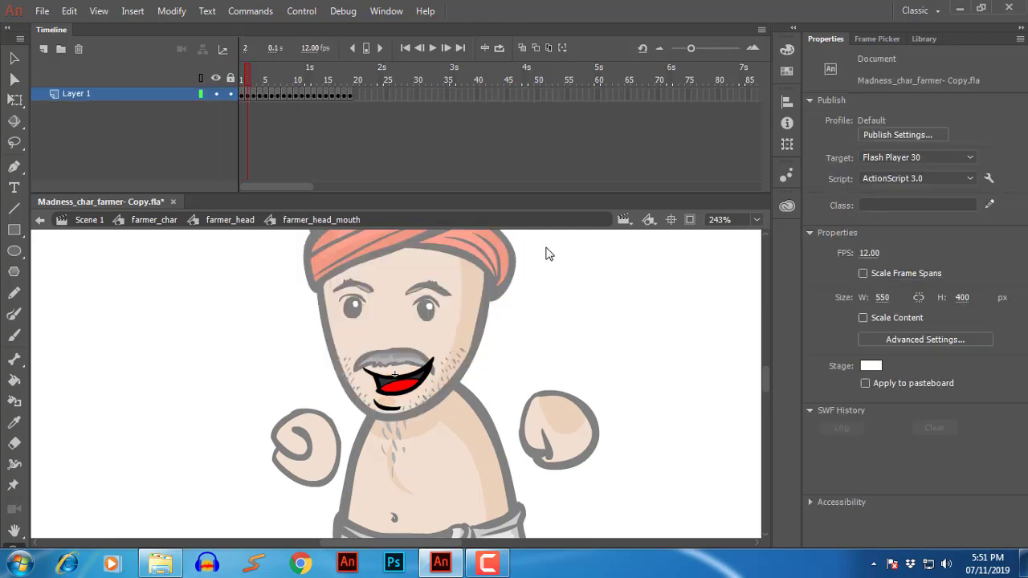
key("comma")
key("period")
key("period")
key("period")
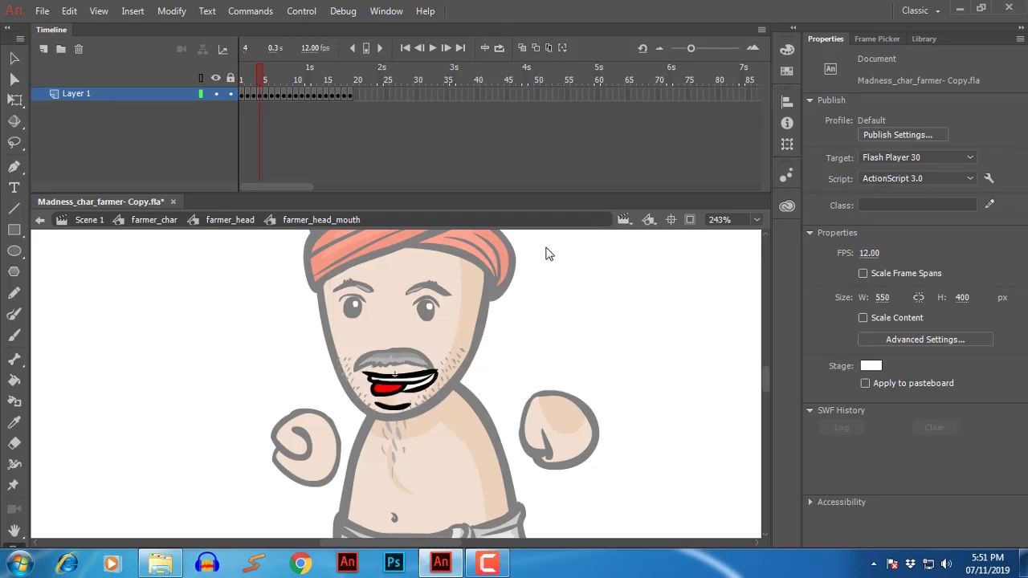
key("comma")
key("comma")
key("comma")
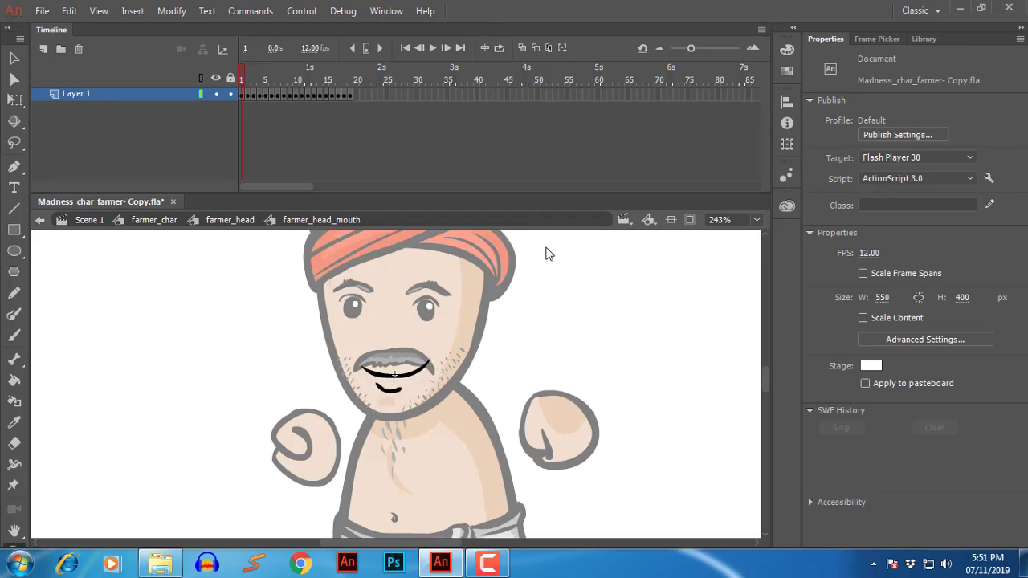
double_click(545, 254)
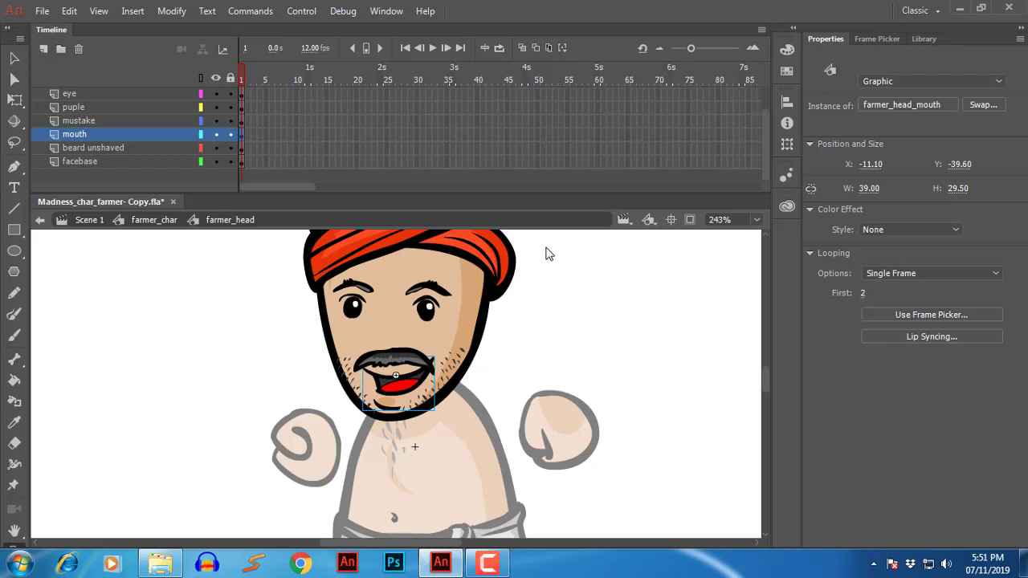
Move the mouth instance off the farmer's face to the blank area beside it and undo the move
key("ctrl+z")
key("ctrl+z")
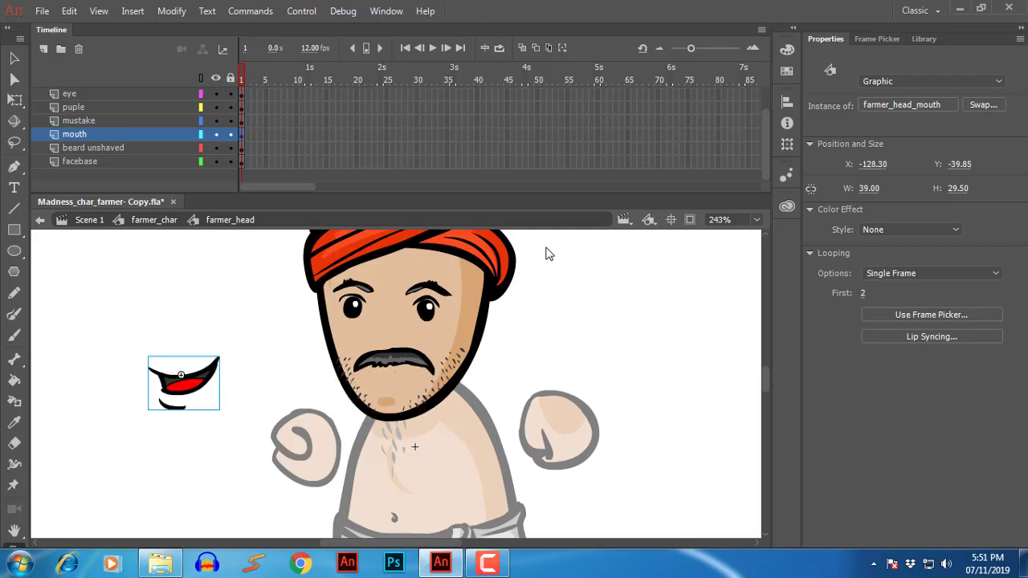
key("ctrl+z")
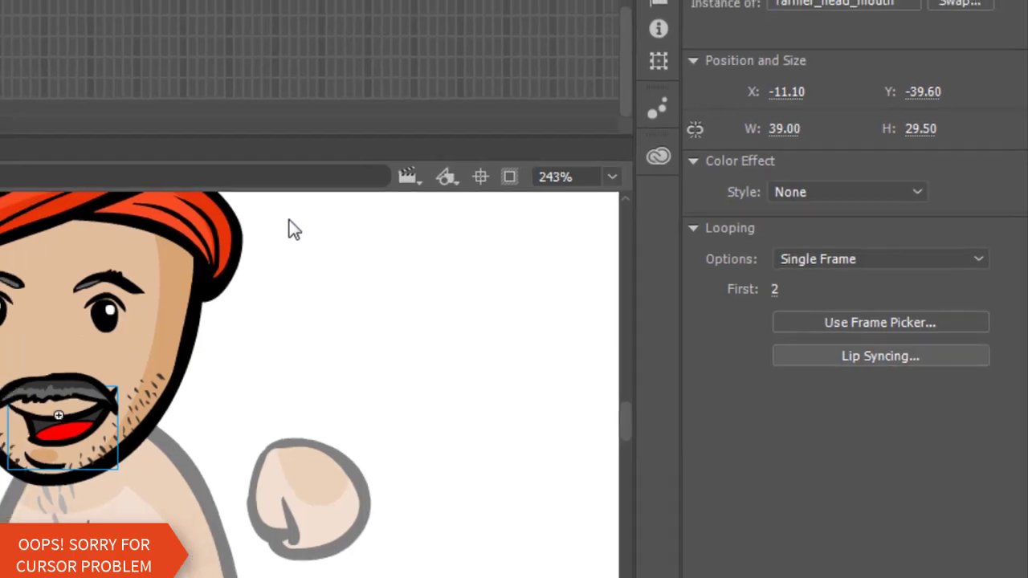
Open Lip Syncing for the mouth instance and assign frame 2 to the Ah viseme and frame 3 to D
left_click(875, 357)
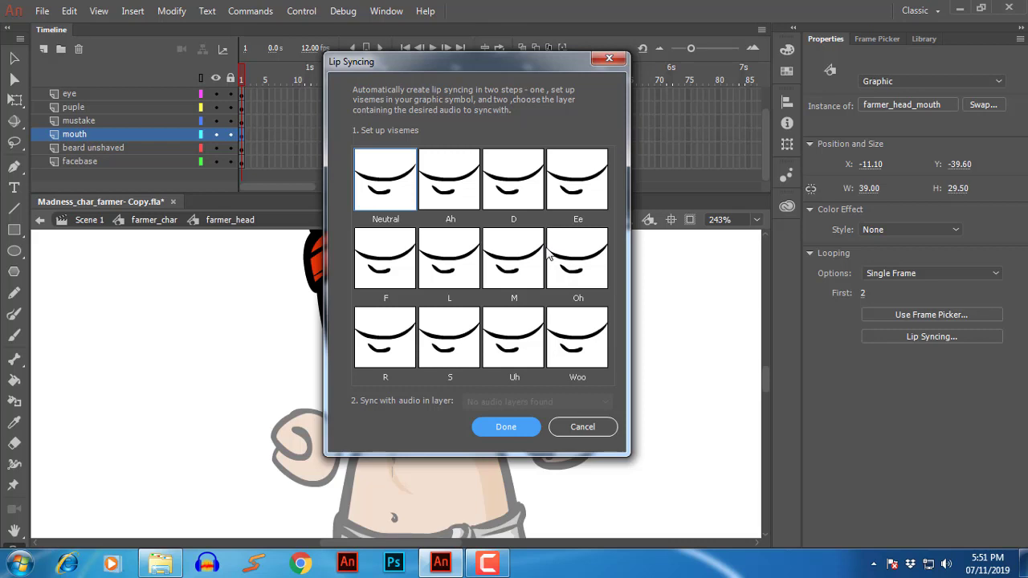
left_click(549, 255)
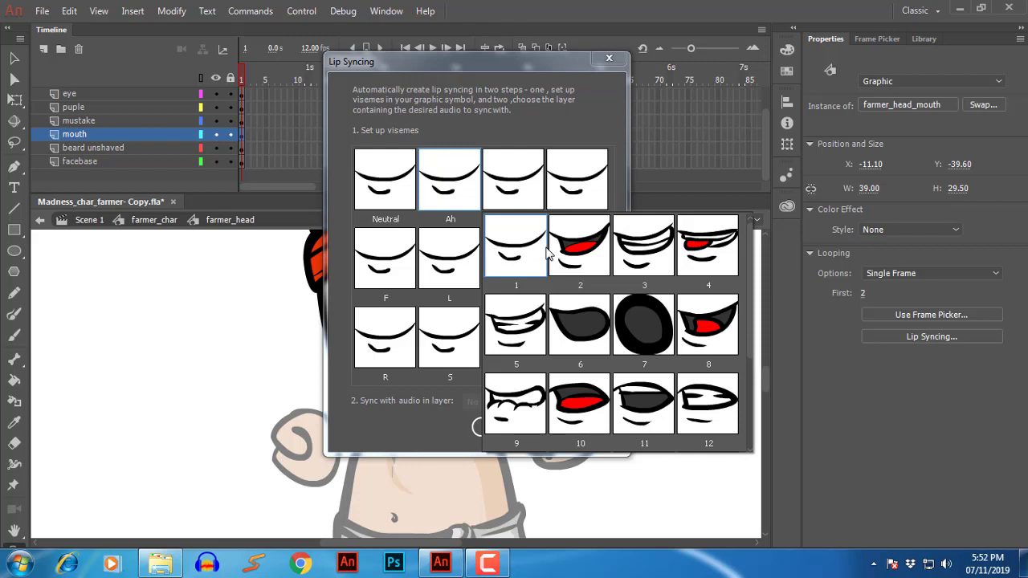
left_click(549, 254)
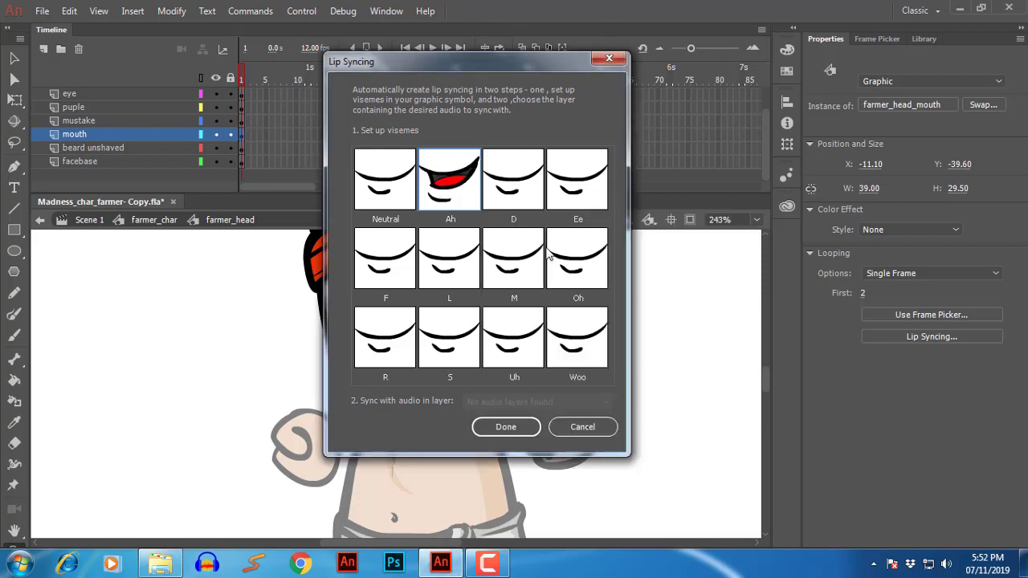
left_click(549, 254)
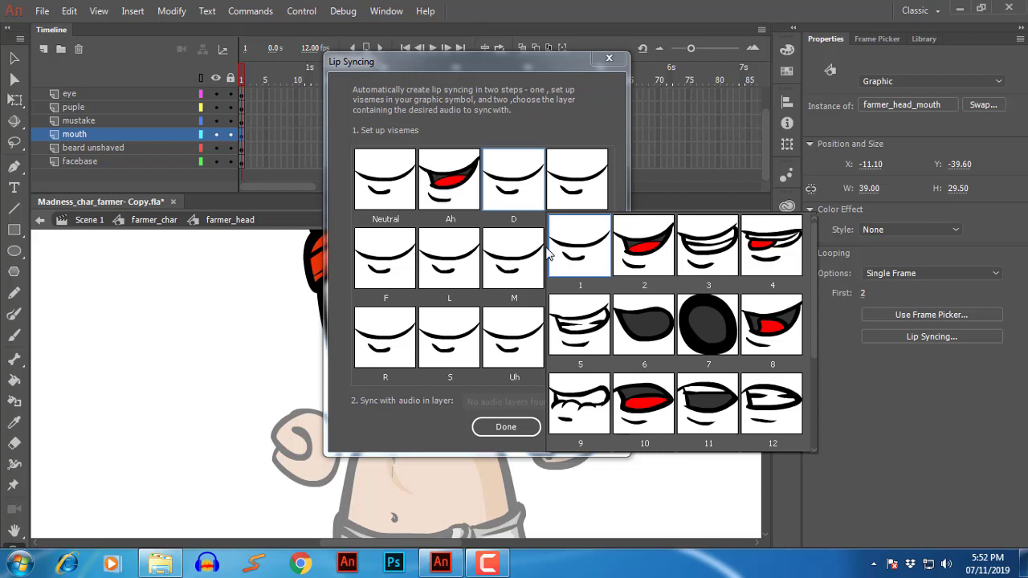
left_click(549, 253)
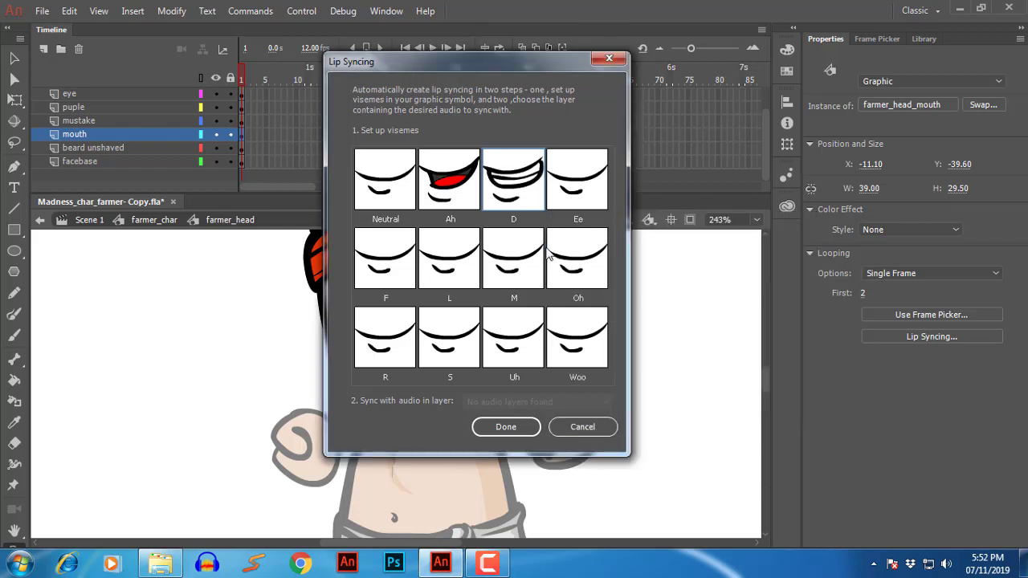
Assign mouth frame 12 to the Ee viseme and frame 9 to the F viseme
left_click(549, 254)
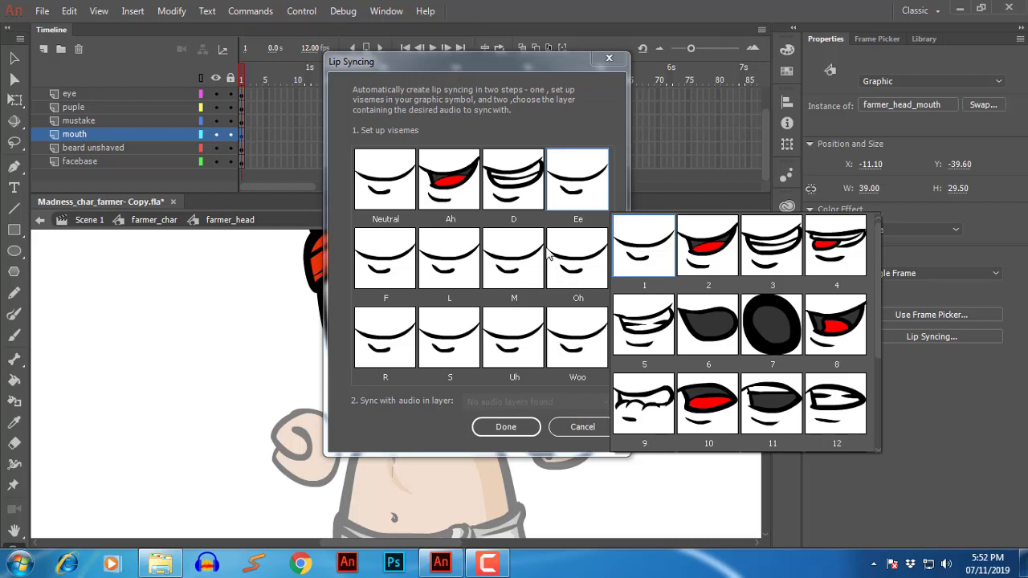
left_click(835, 404)
left_click(385, 259)
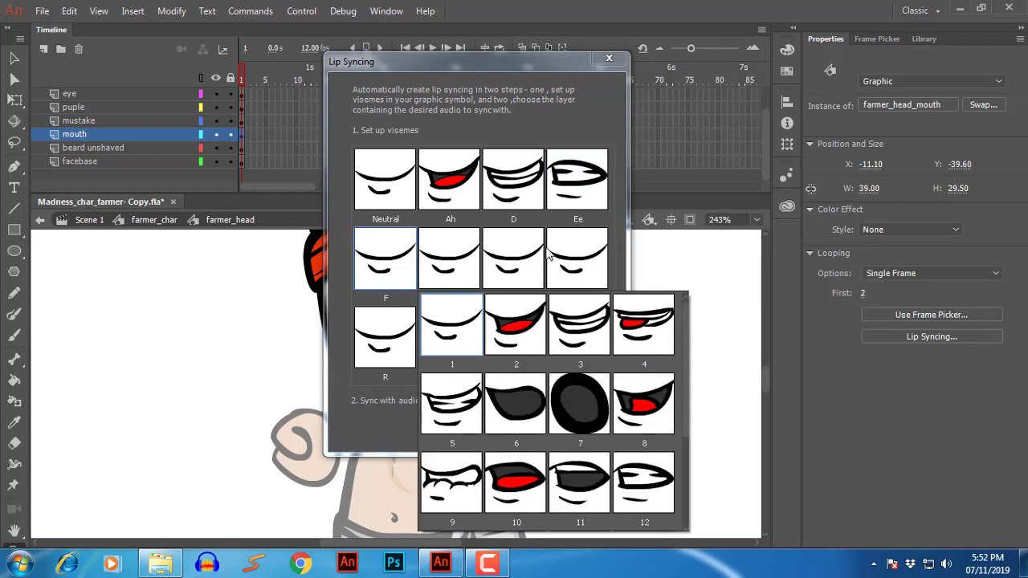
left_click(452, 482)
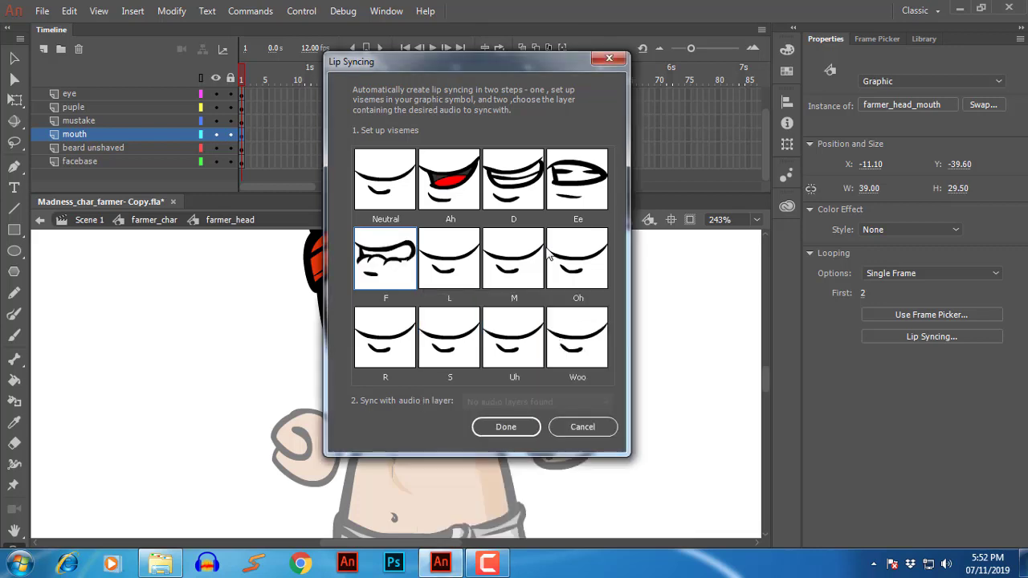
Assign mouth frame 8 to the L viseme, frame 1 to M and frame 7 to Oh
left_click(449, 257)
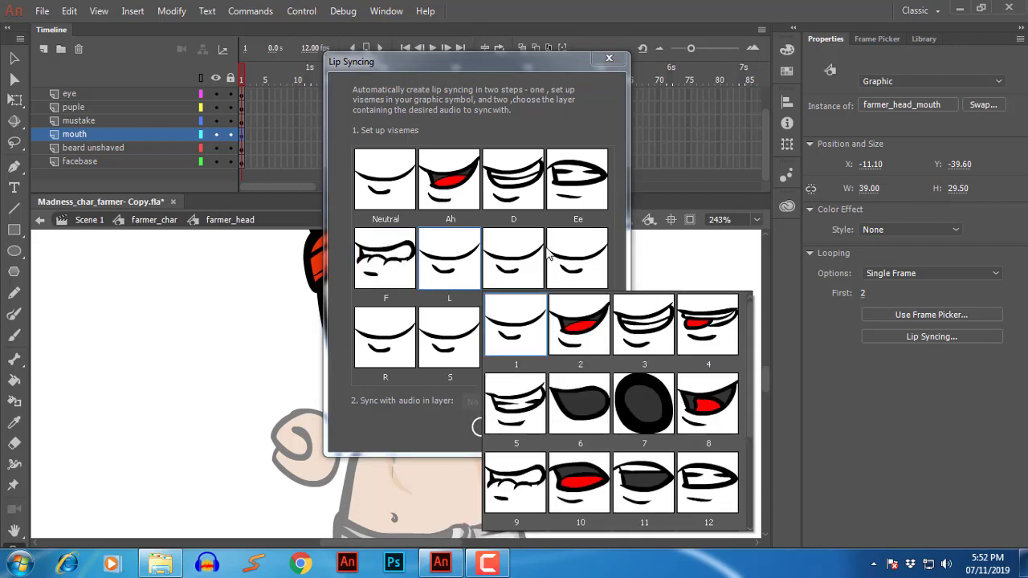
left_click(707, 403)
left_click(513, 257)
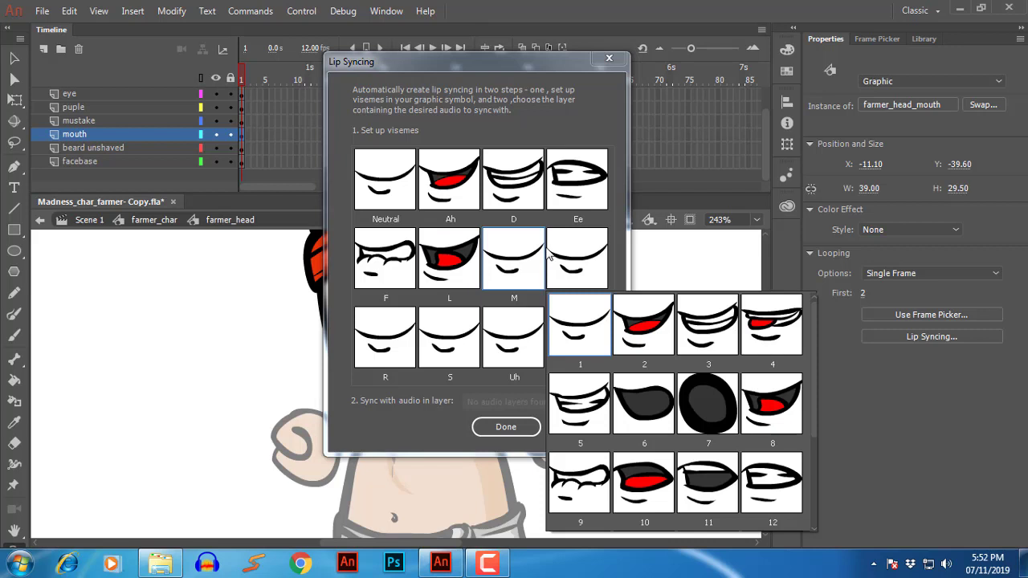
left_click(548, 256)
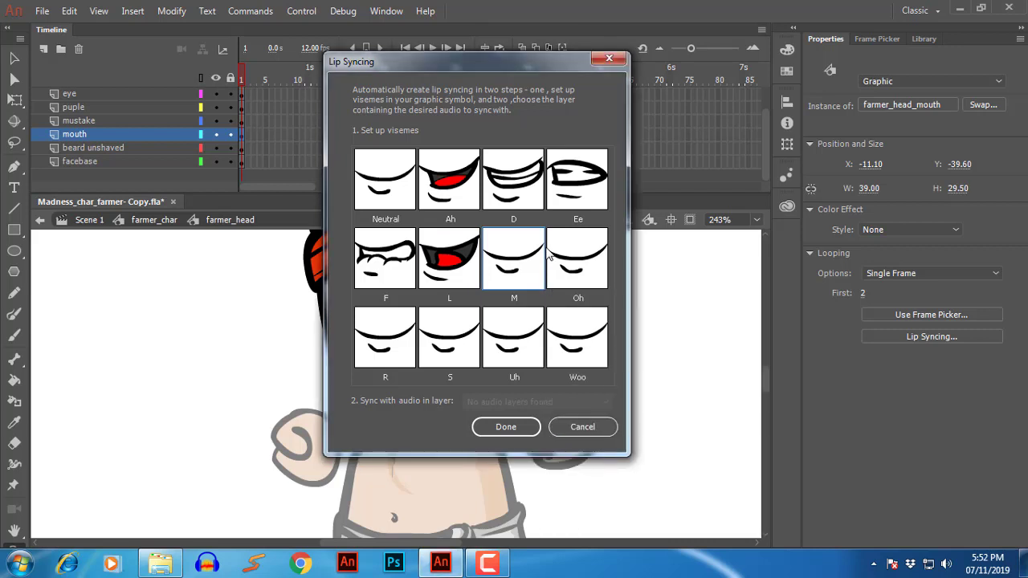
left_click(551, 256)
left_click(772, 404)
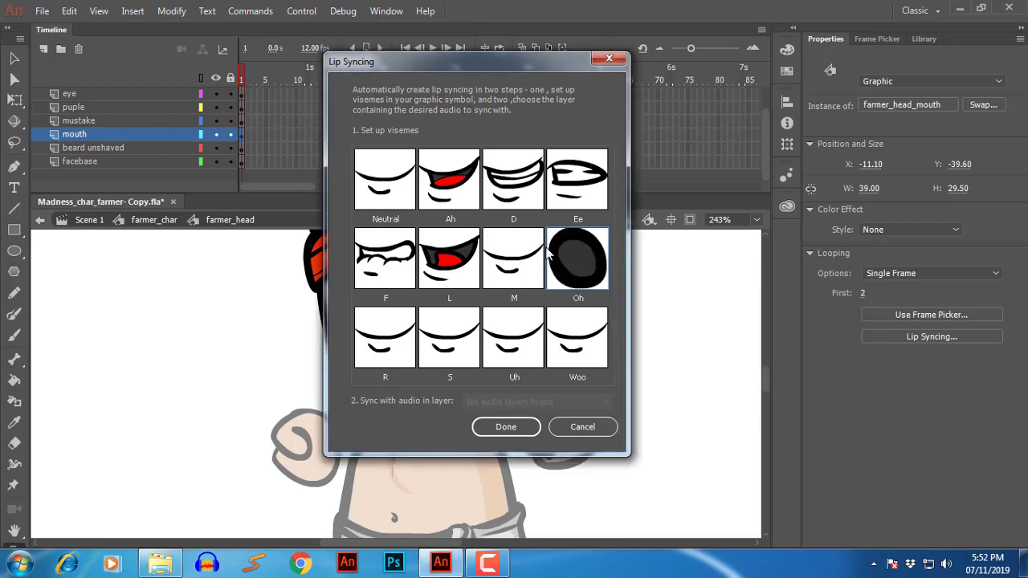
Assign mouth frame 8 to the R viseme and frame 5 to the S viseme
left_click(548, 254)
left_click(643, 242)
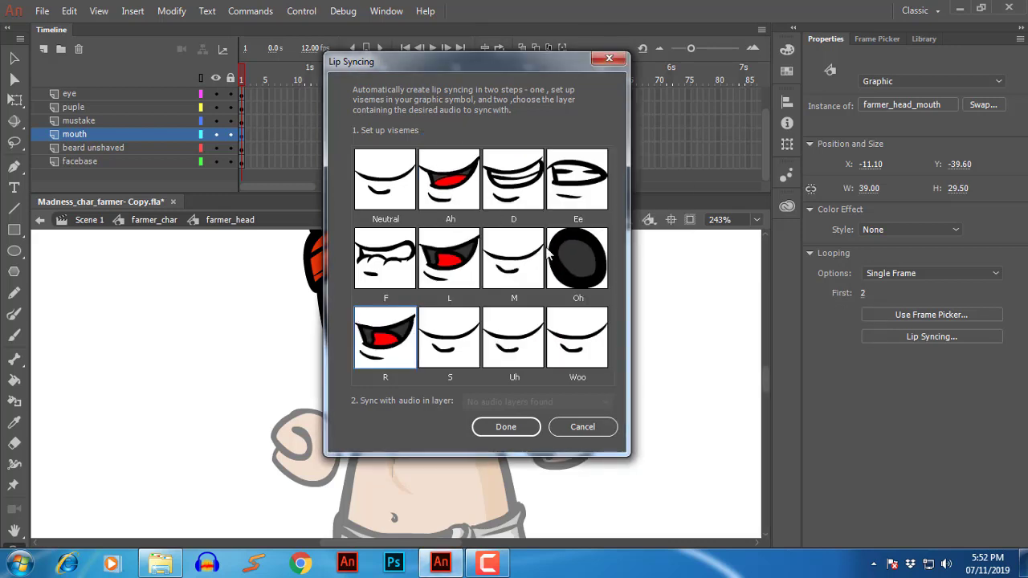
left_click(450, 337)
left_click(545, 254)
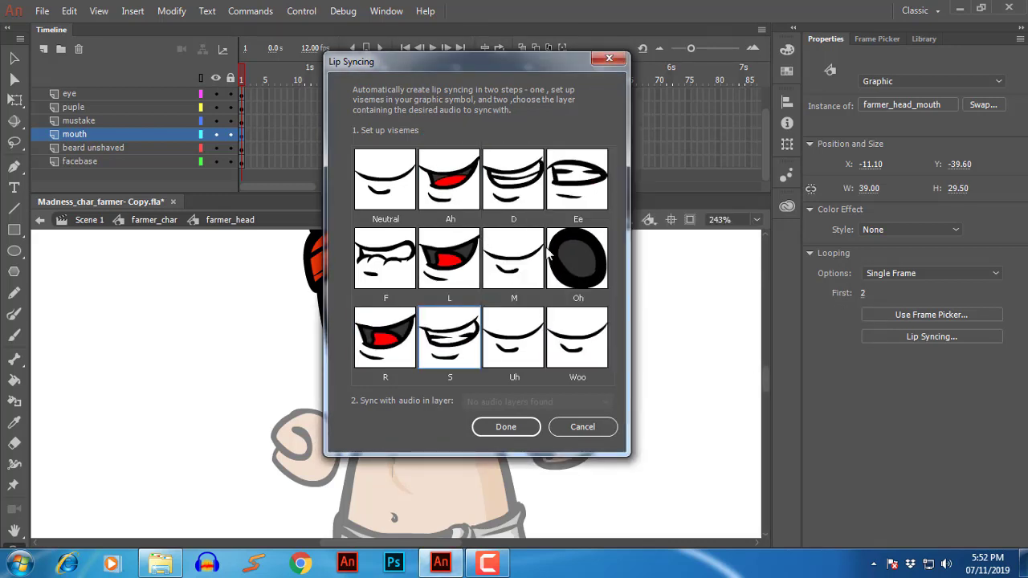
Assign mouth frame 6 to the Uh viseme and frame 7 to Woo, and accept the viseme setup
left_click(514, 337)
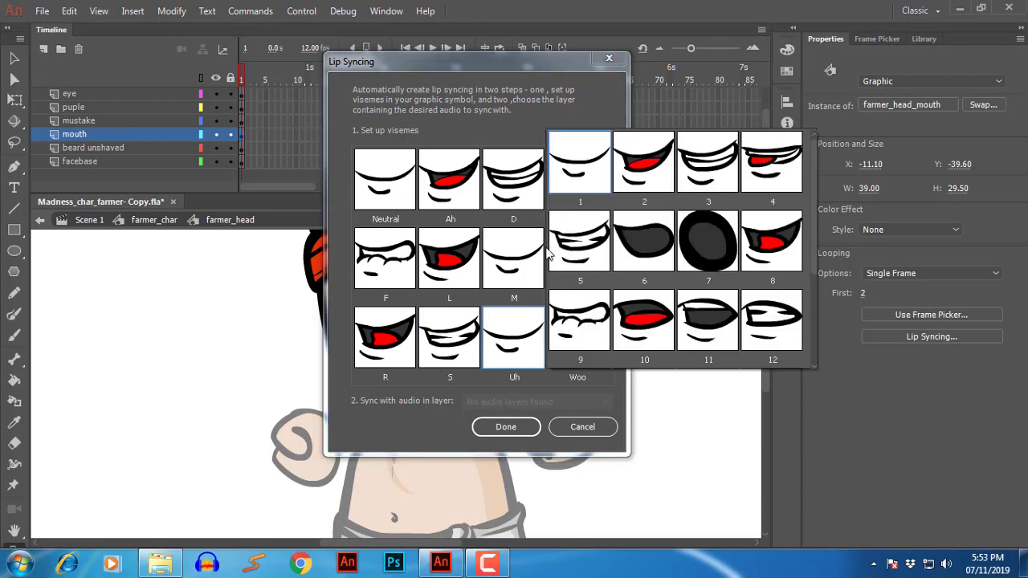
left_click(643, 242)
left_click(577, 337)
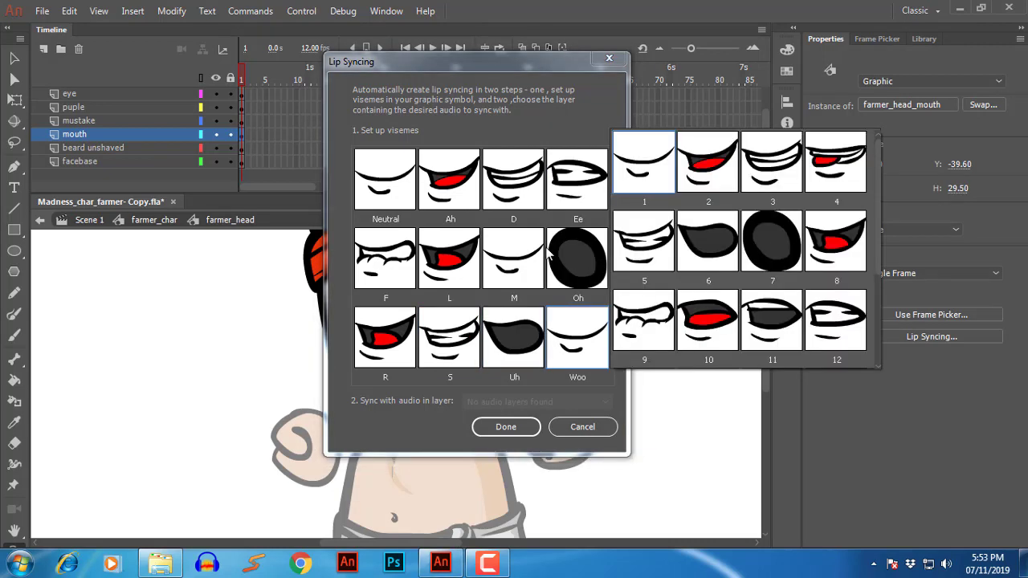
left_click(769, 242)
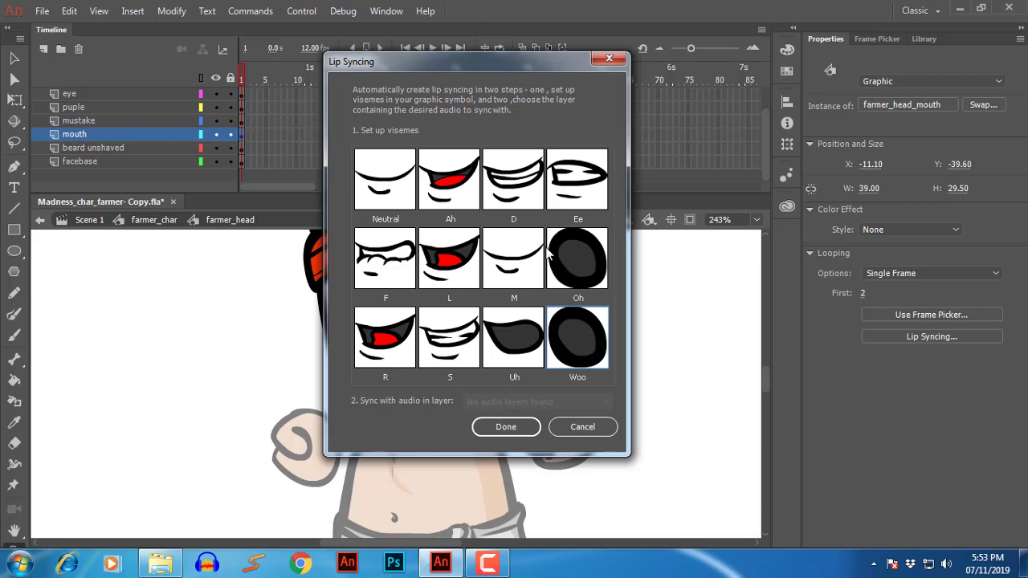
key("Return")
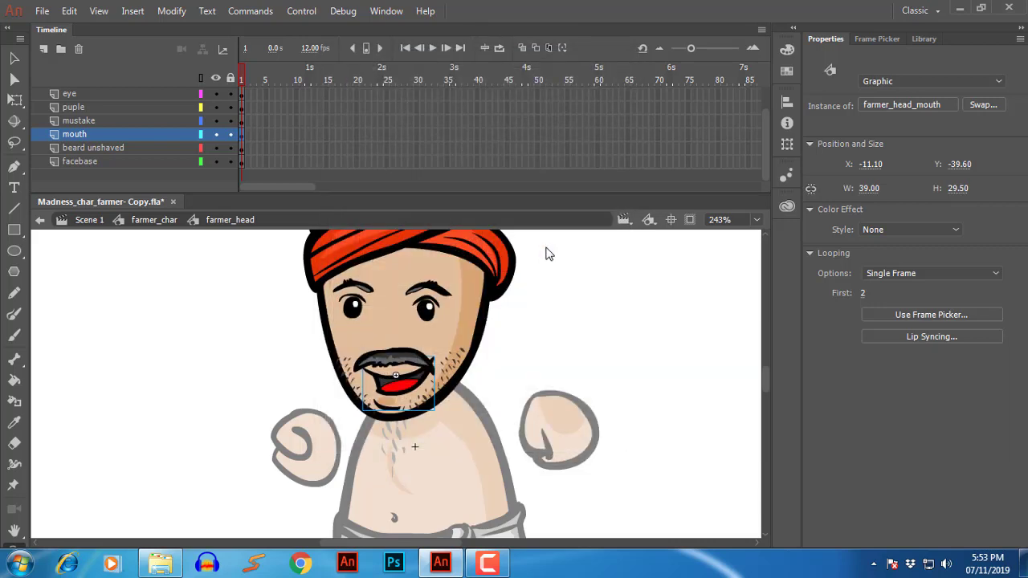
Add a new layer above the eye layer and name it AUDIO
left_click_drag(550, 254, 557, 268)
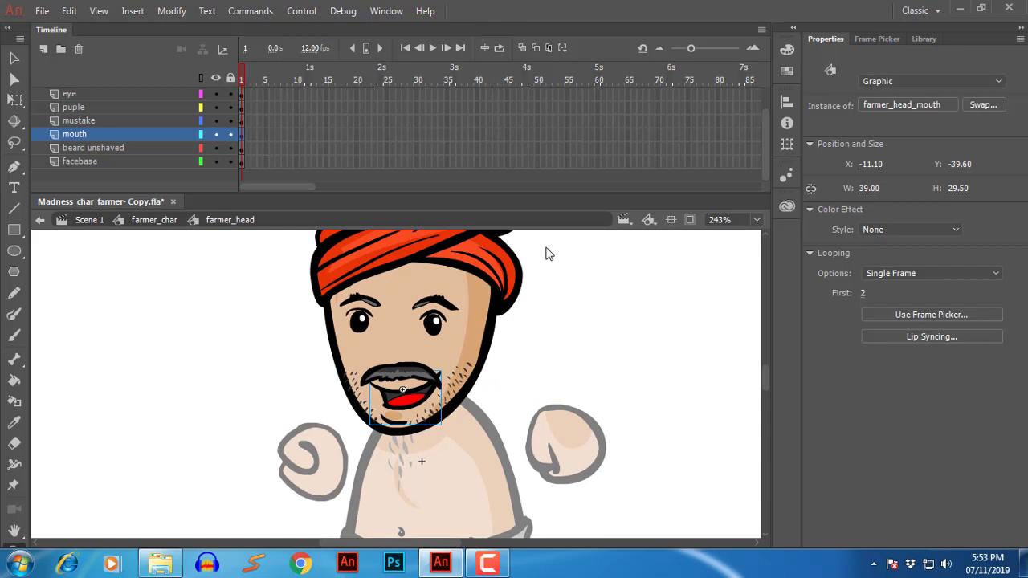
left_click(69, 94)
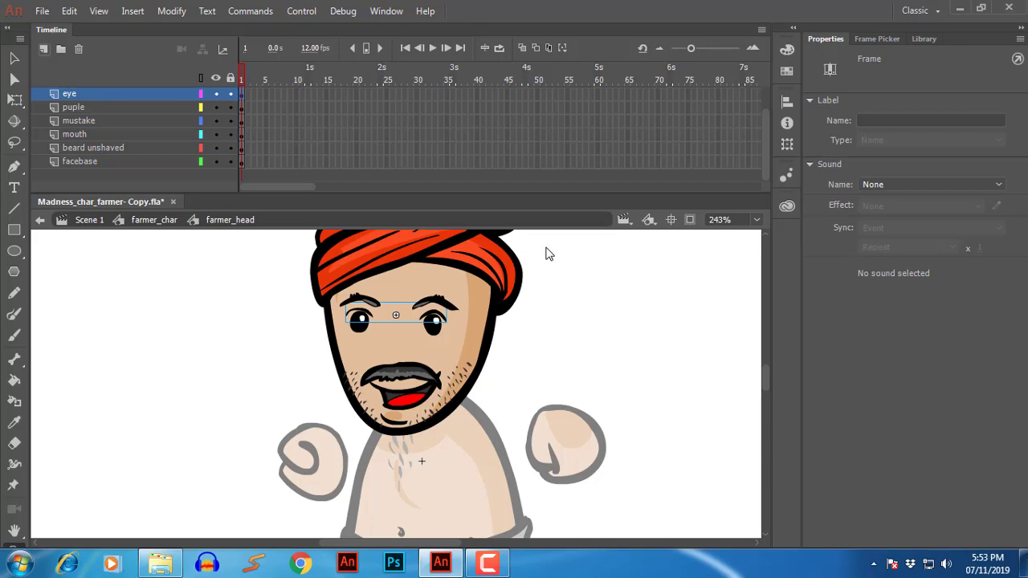
left_click(44, 49)
double_click(80, 93)
type("sha")
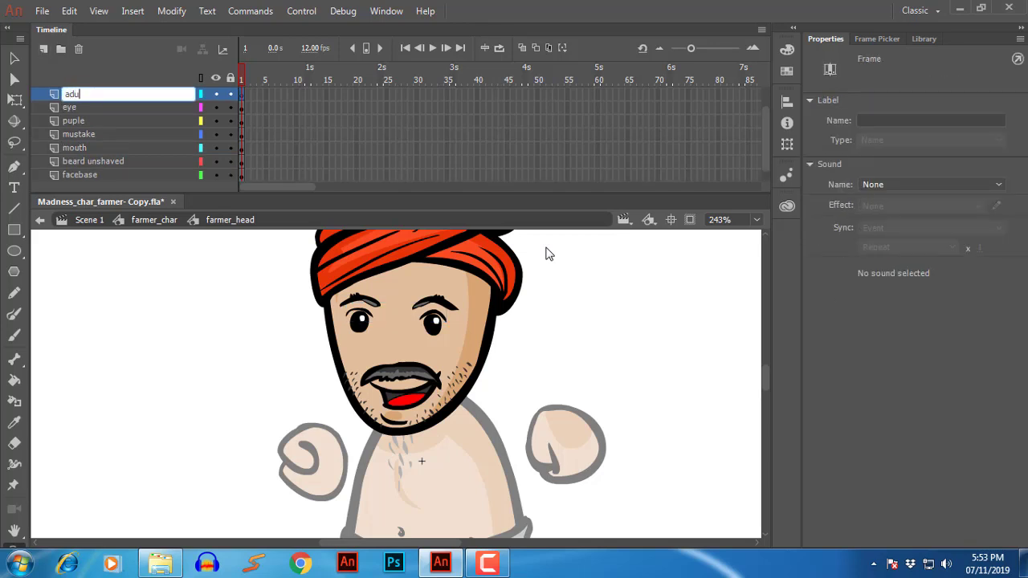
key("BackSpace")
key("BackSpace")
key("BackSpace")
type("AUDIO")
key("Return")
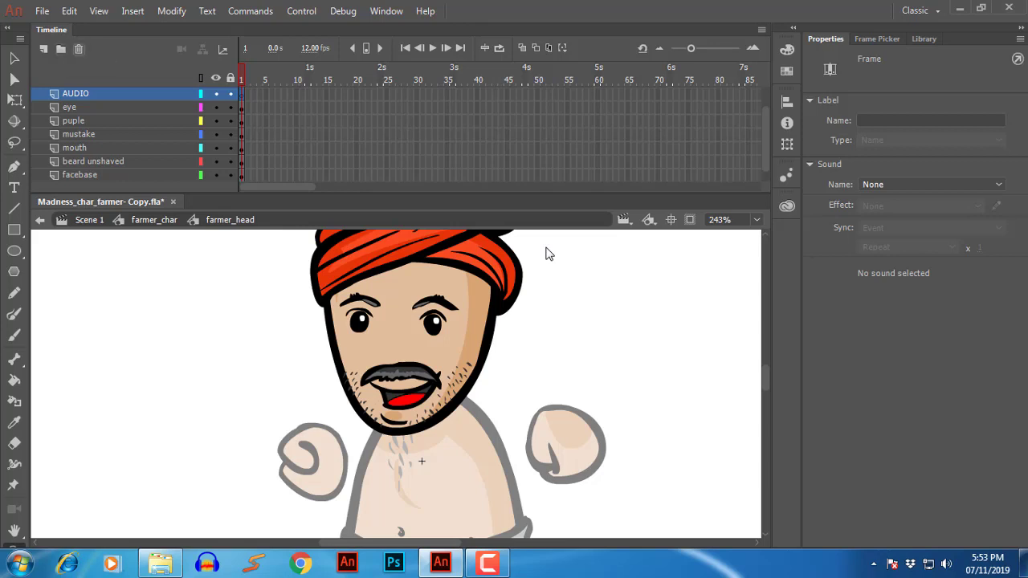
Play the vadivelu sound from the library to preview it
key("ctrl+l")
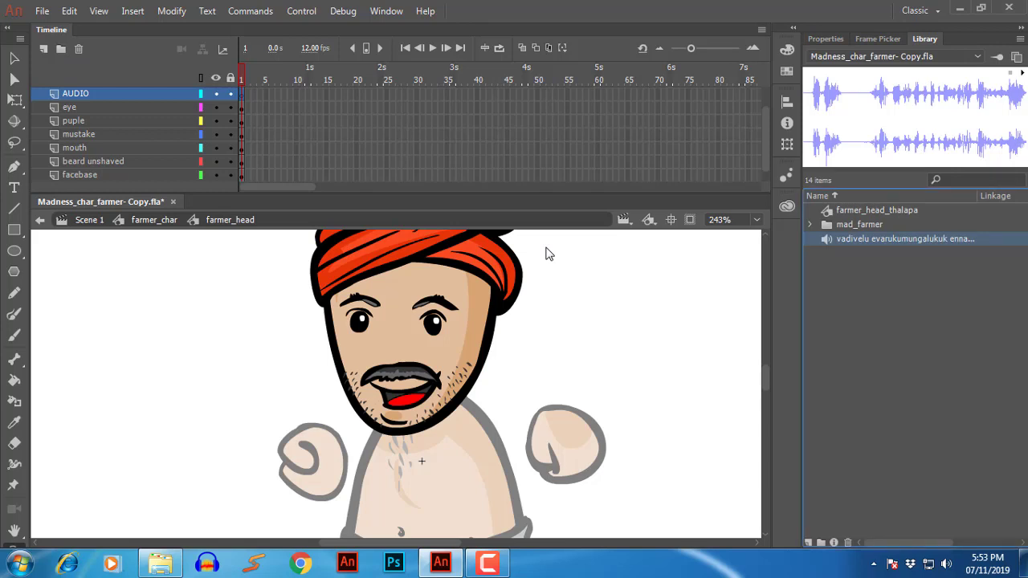
right_click(845, 238)
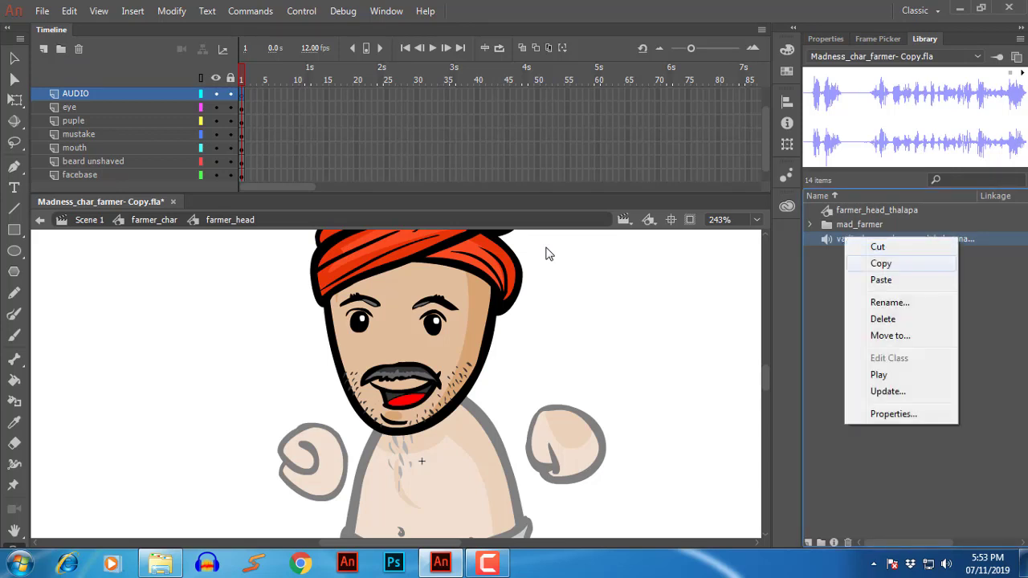
left_click(883, 375)
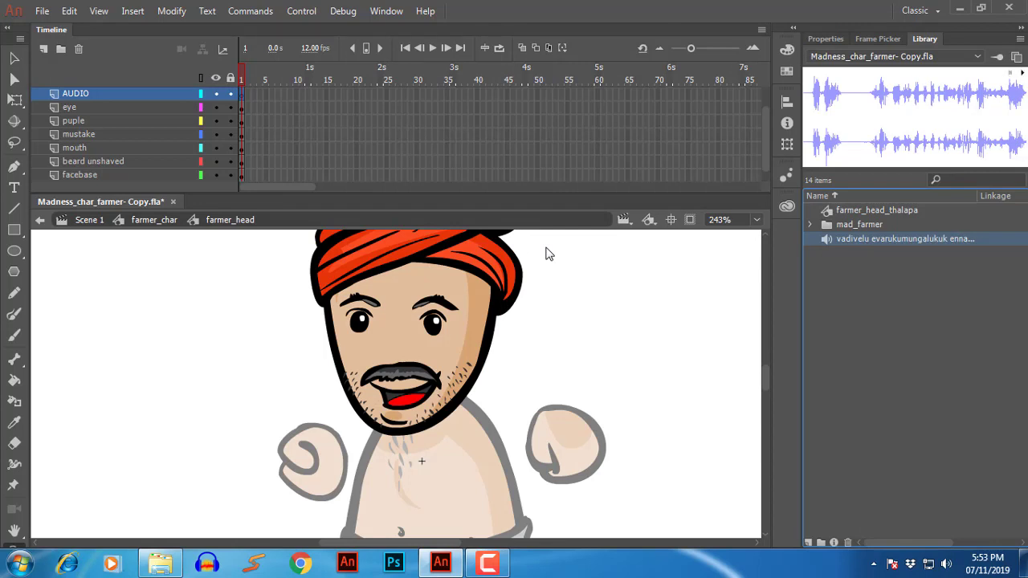
Enlarge the timeline area and move the AUDIO layer to the top of the layer stack
mouse_move(549, 254)
left_mouse_down()
mouse_move(498, 300)
mouse_move(509, 265)
left_mouse_up()
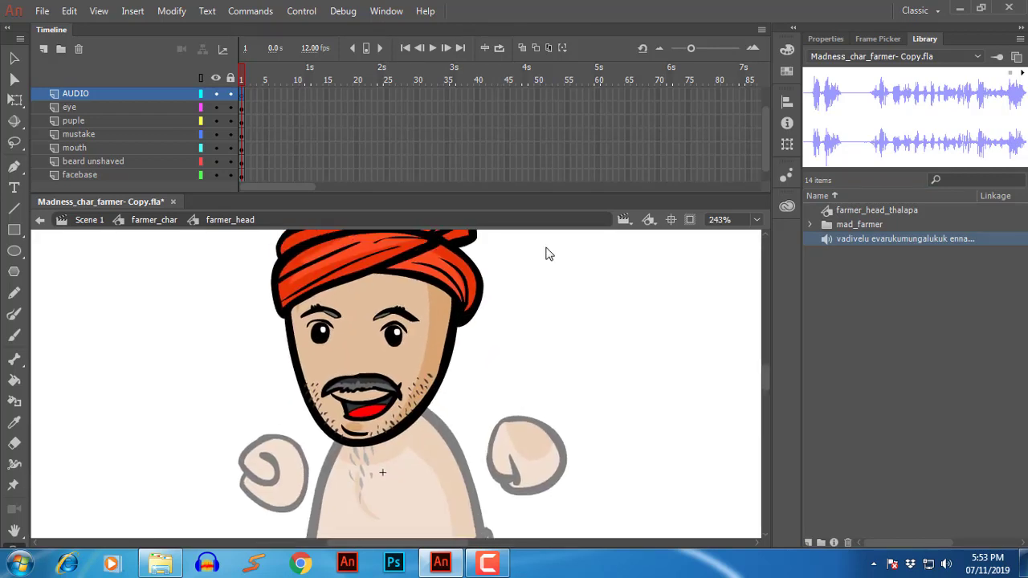
left_click_drag(548, 195, 548, 240)
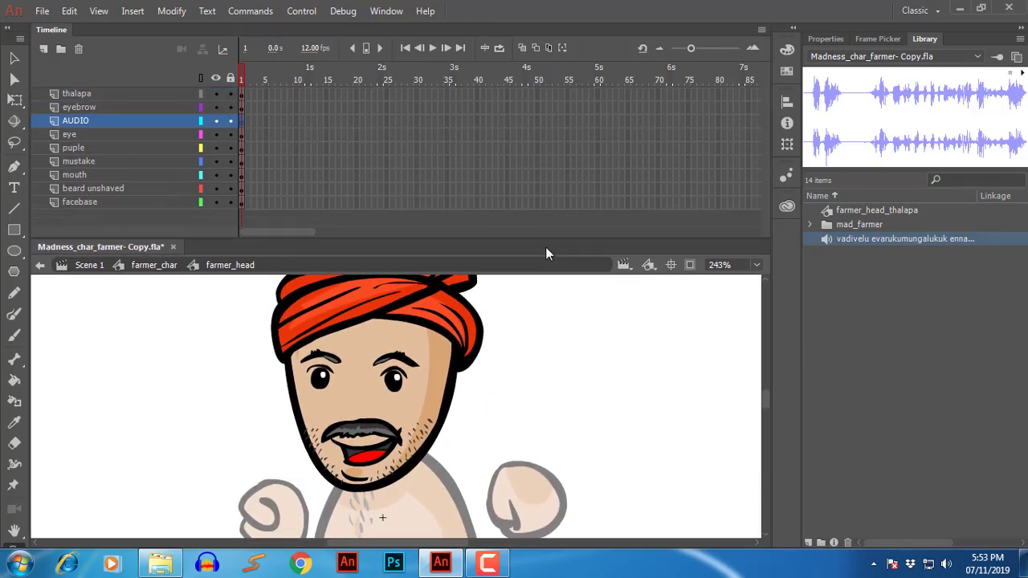
key("ctrl+z")
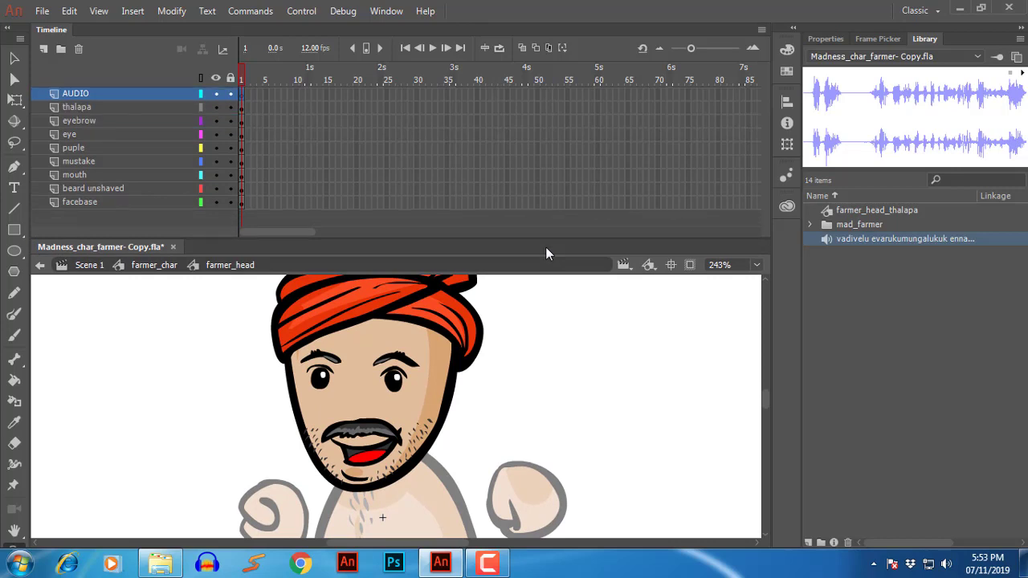
Extend all layers from AUDIO to facebase to frame 73 and return to frame 1
left_click_drag(673, 93, 672, 202)
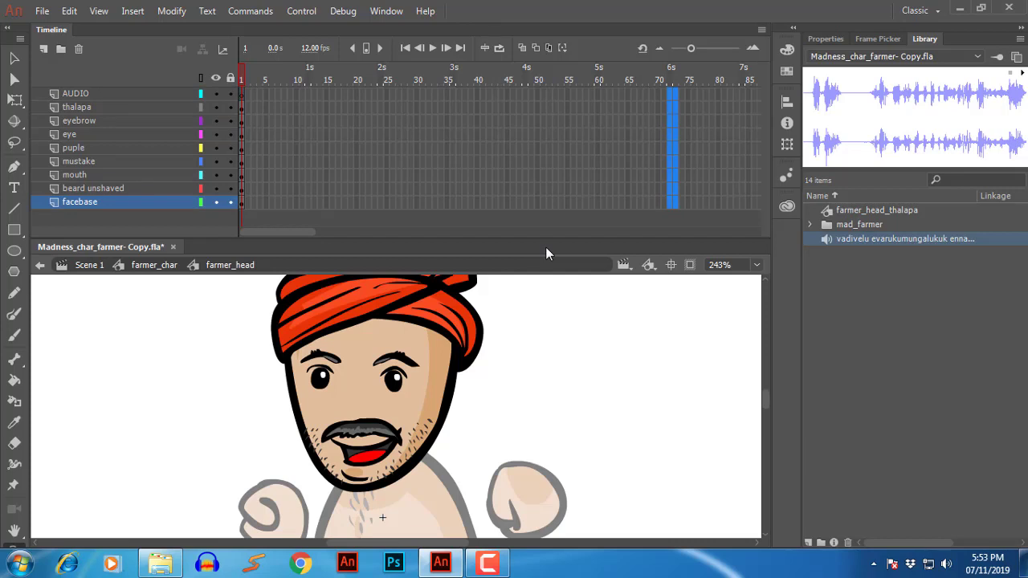
key("F5")
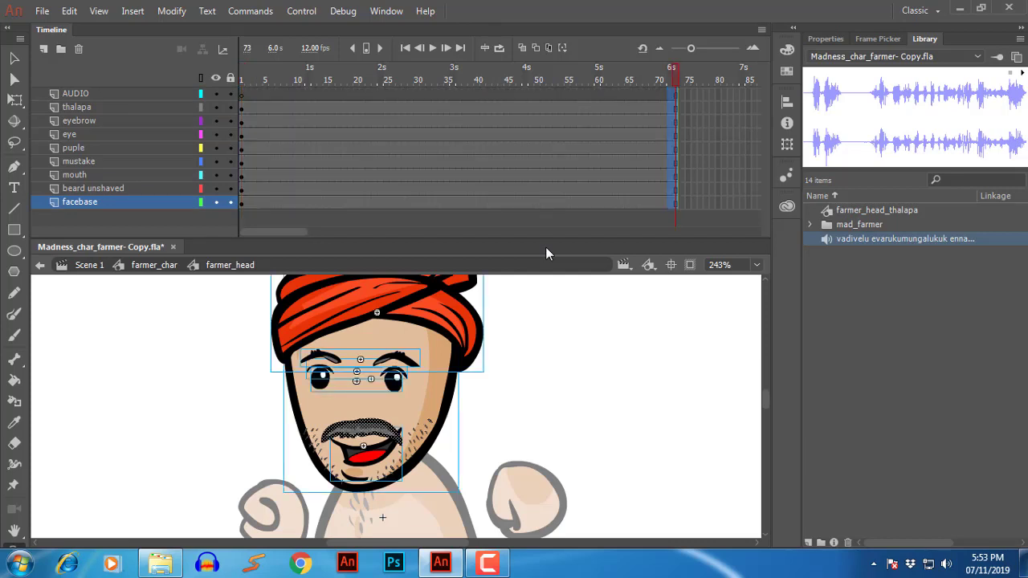
left_click_drag(674, 79, 248, 78)
key("comma")
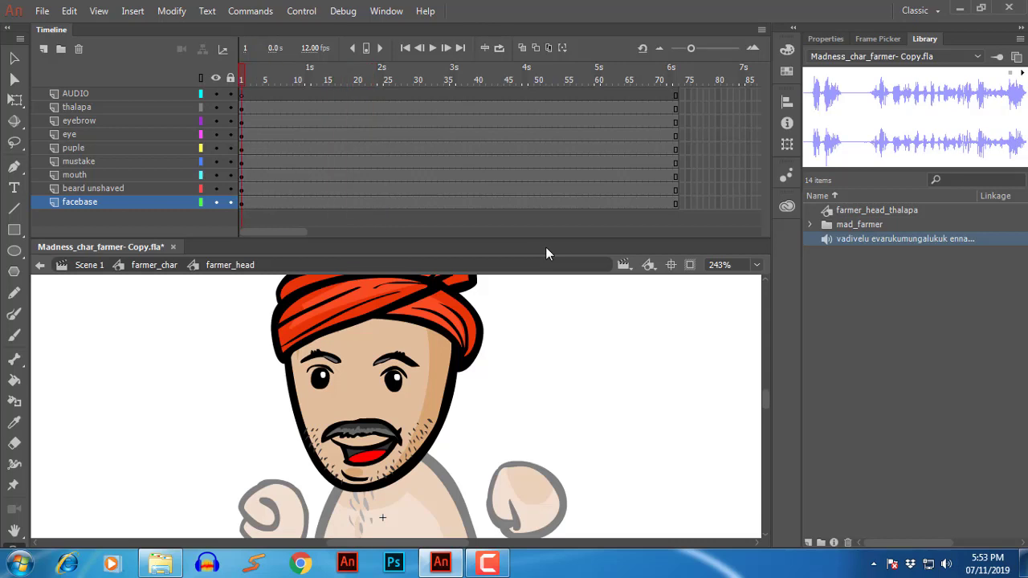
mouse_move(546, 239)
left_mouse_down()
mouse_move(546, 210)
mouse_move(546, 224)
left_mouse_up()
Place the vadivelu sound on the AUDIO layer and play the timeline to its end
left_click(77, 94)
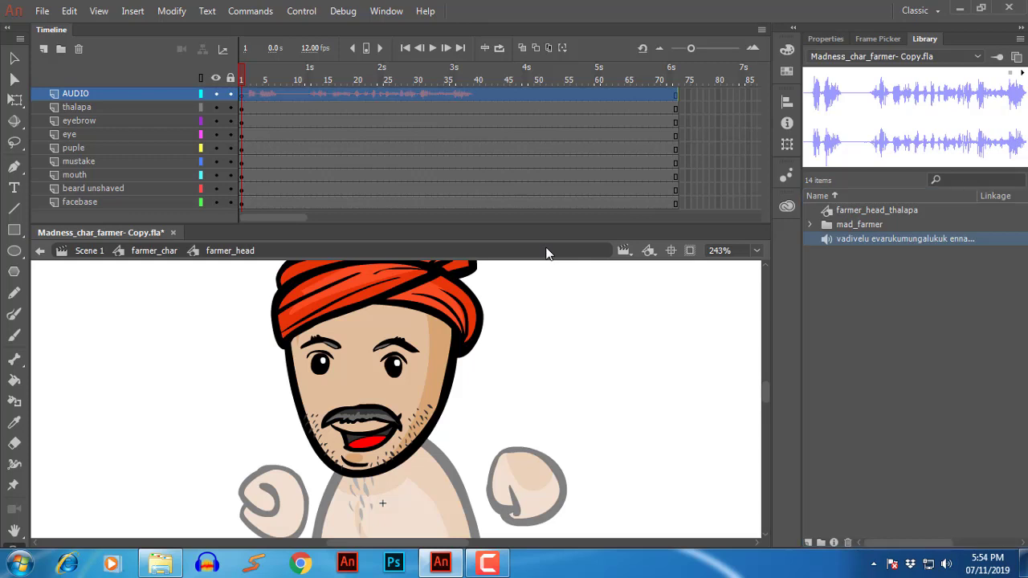
key("Return")
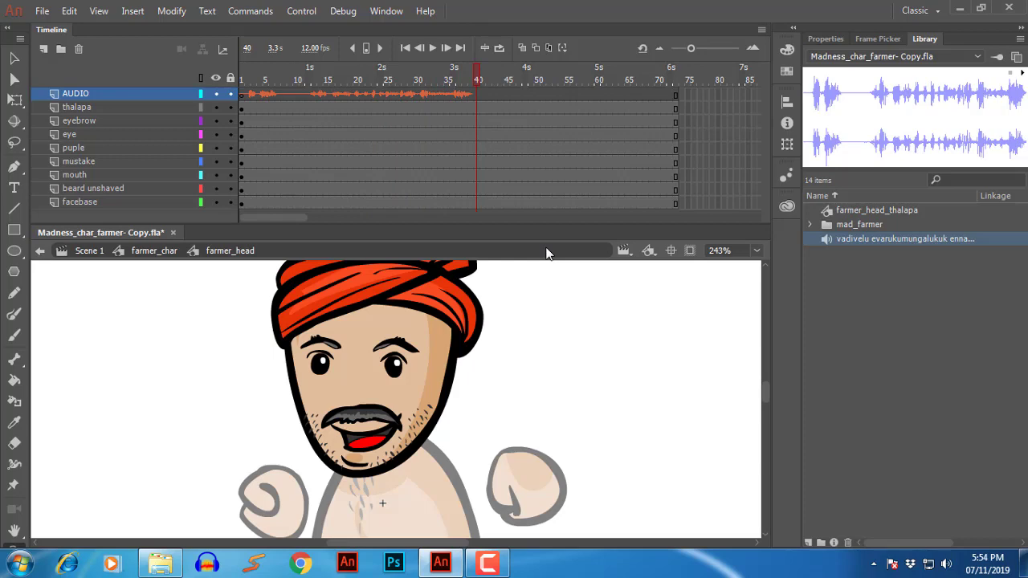
Remove the surplus frames from frame 40 onward on all layers and return to frame 1
left_click_drag(477, 94, 688, 203)
right_click(597, 110)
left_click(635, 209)
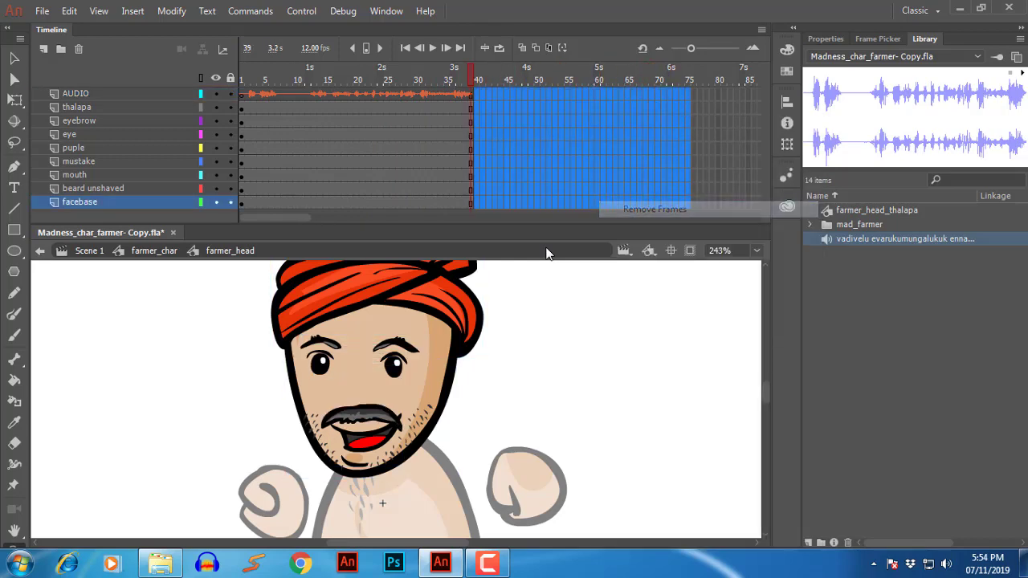
left_click_drag(283, 80, 242, 80)
left_click_drag(449, 385, 489, 358)
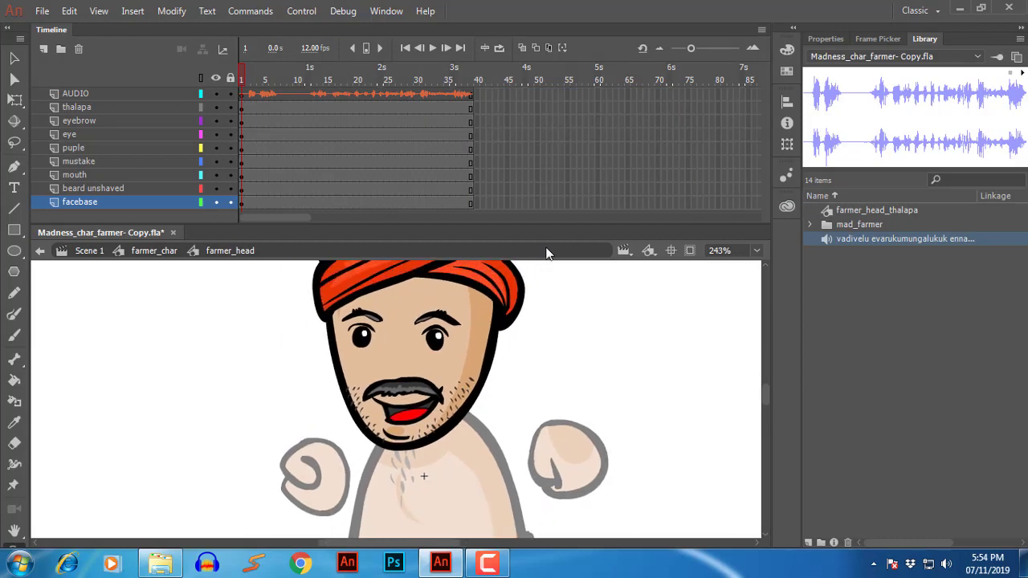
Apply lip syncing to the mouth layer's symbol, synced with the audio in the AUDIO layer
left_click(75, 175)
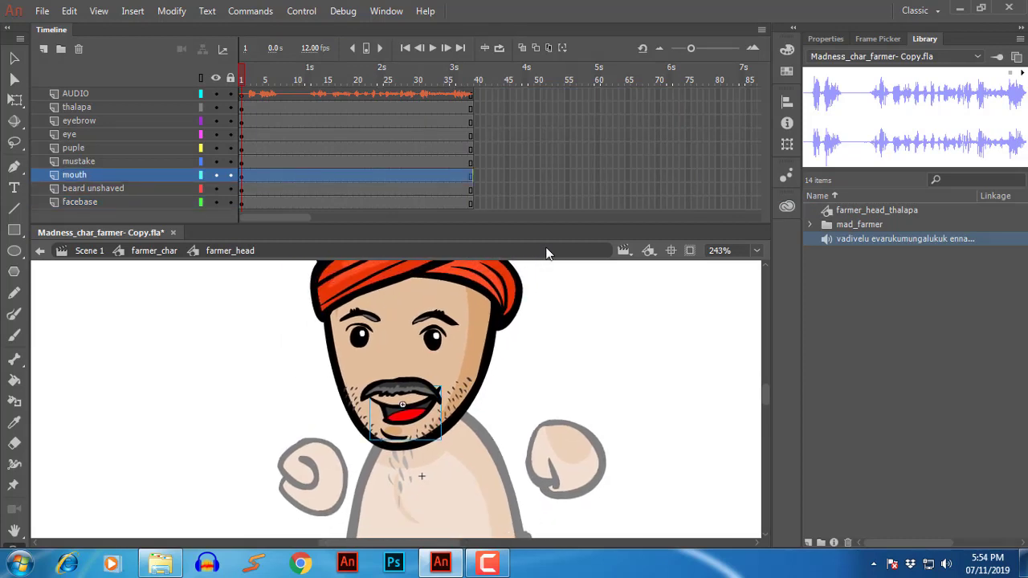
left_click(826, 39)
left_click(932, 336)
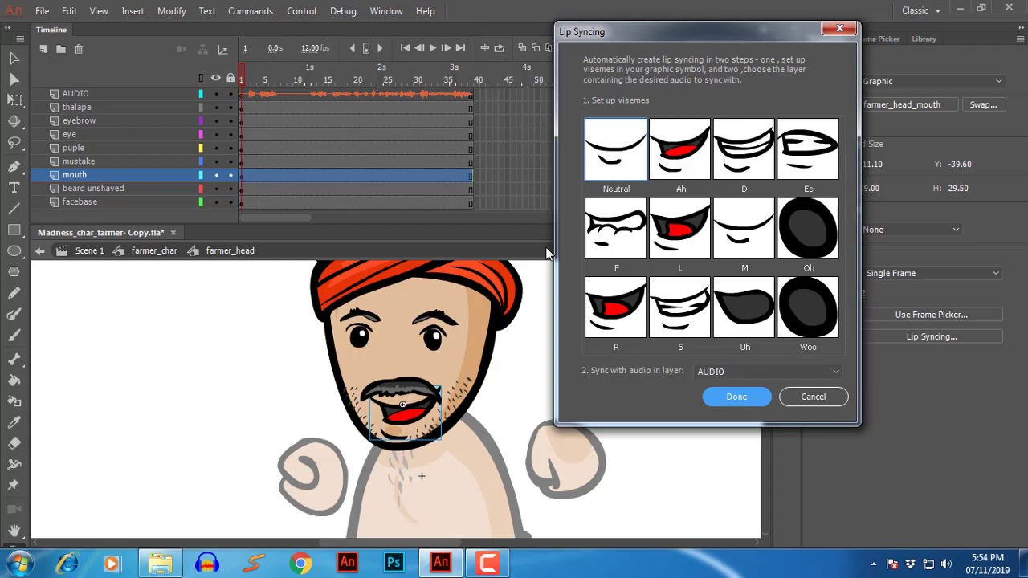
left_click(767, 372)
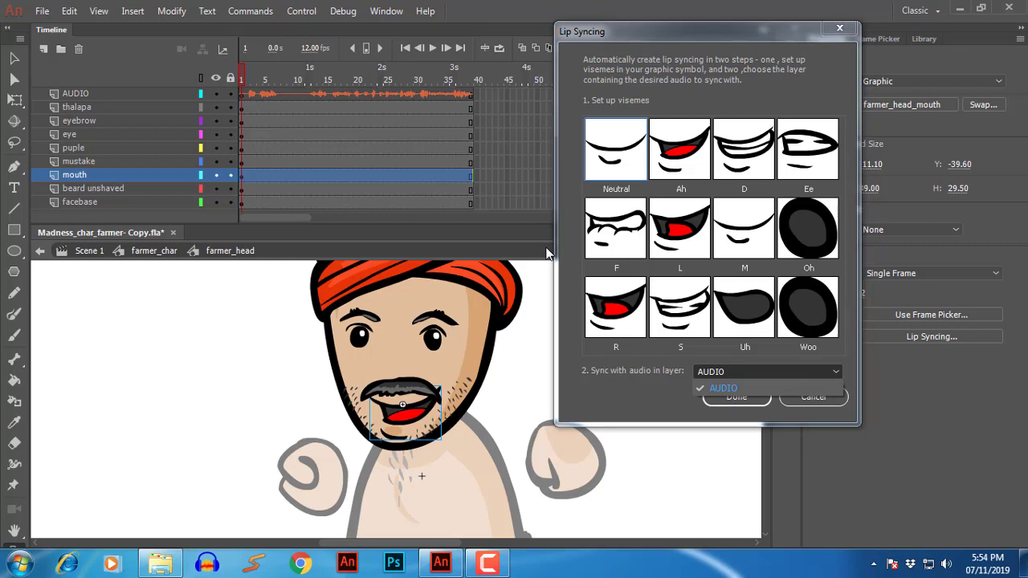
key("Return")
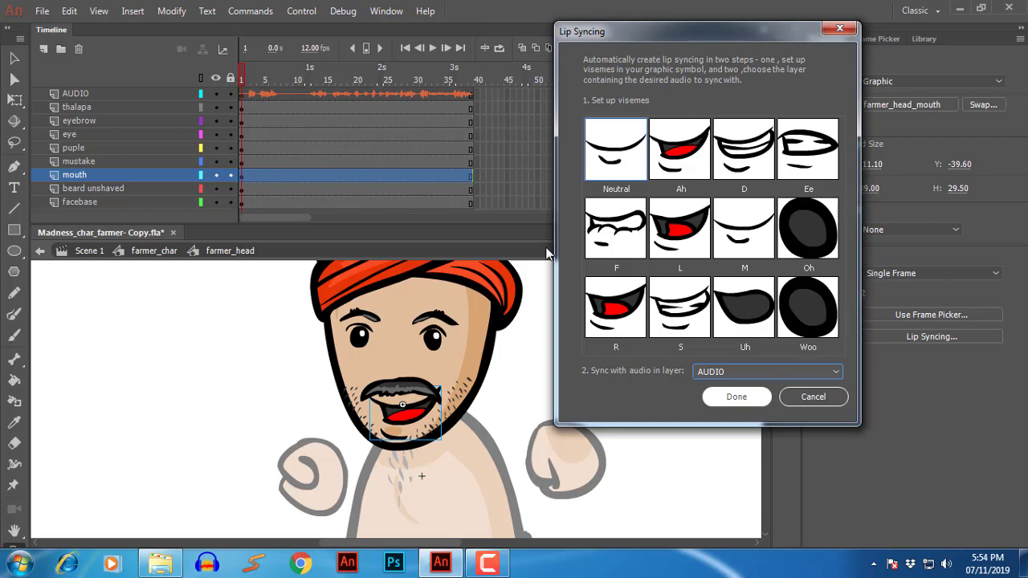
key("Return")
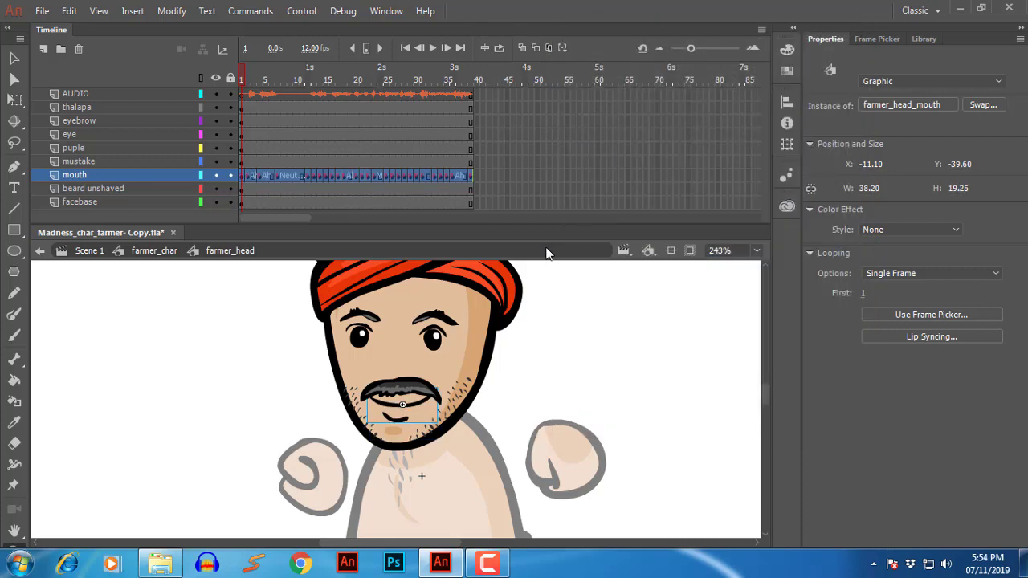
Play the lip-synced animation and step back through its final frames to check the mouth shapes
key("period")
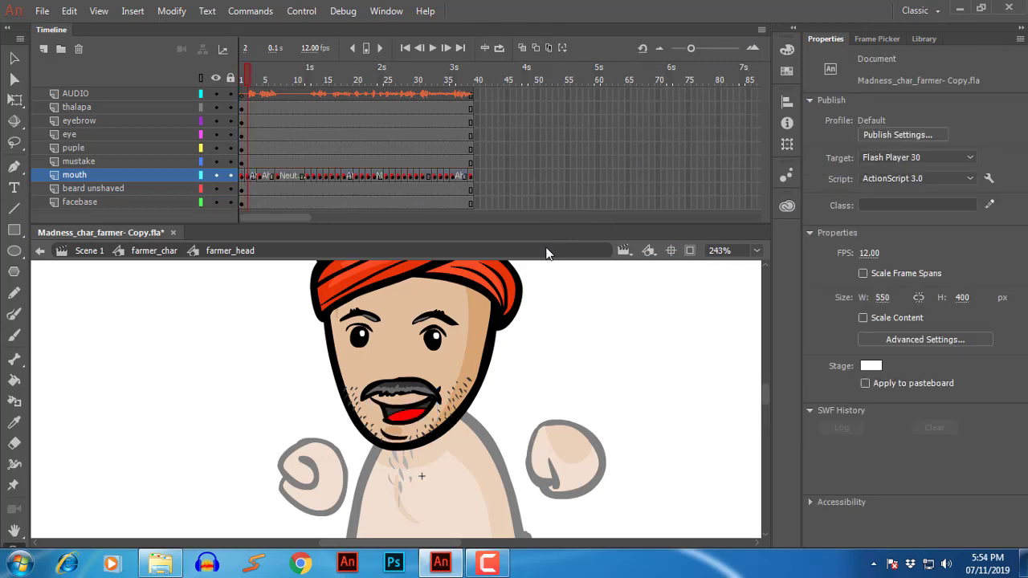
key("comma")
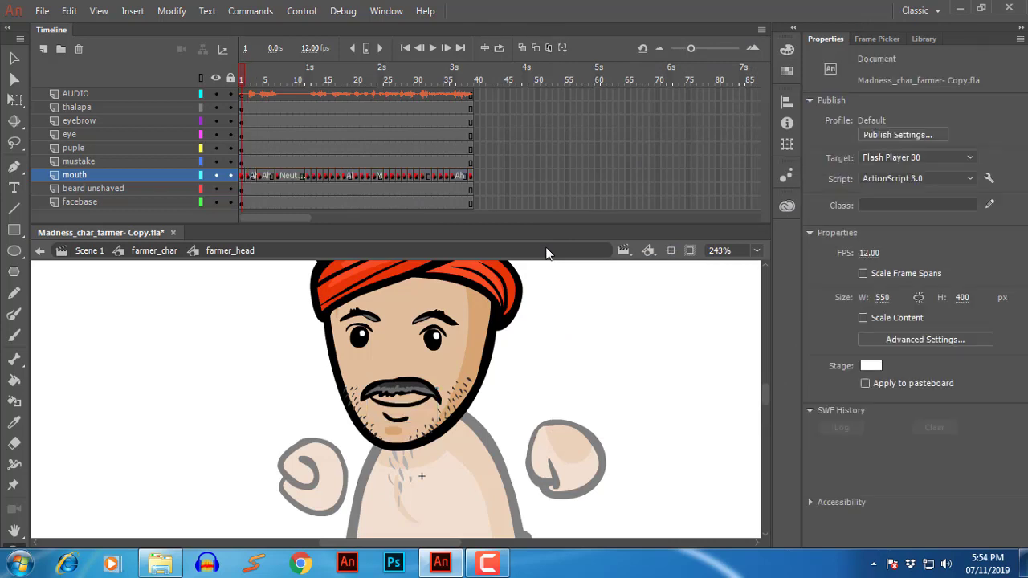
key("Return")
key("comma")
key("comma")
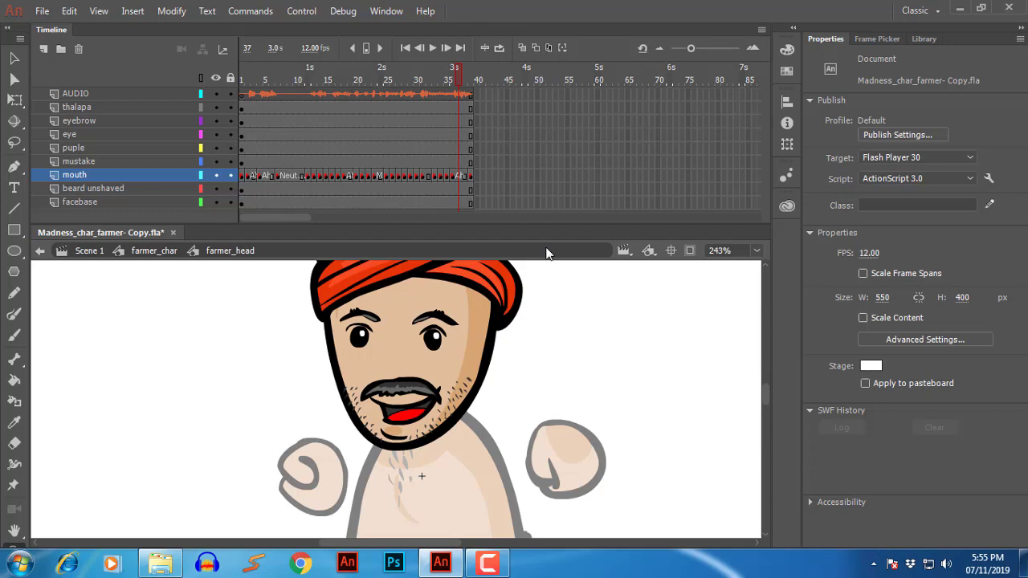
key("comma")
key("comma")
key("comma")
key("comma")
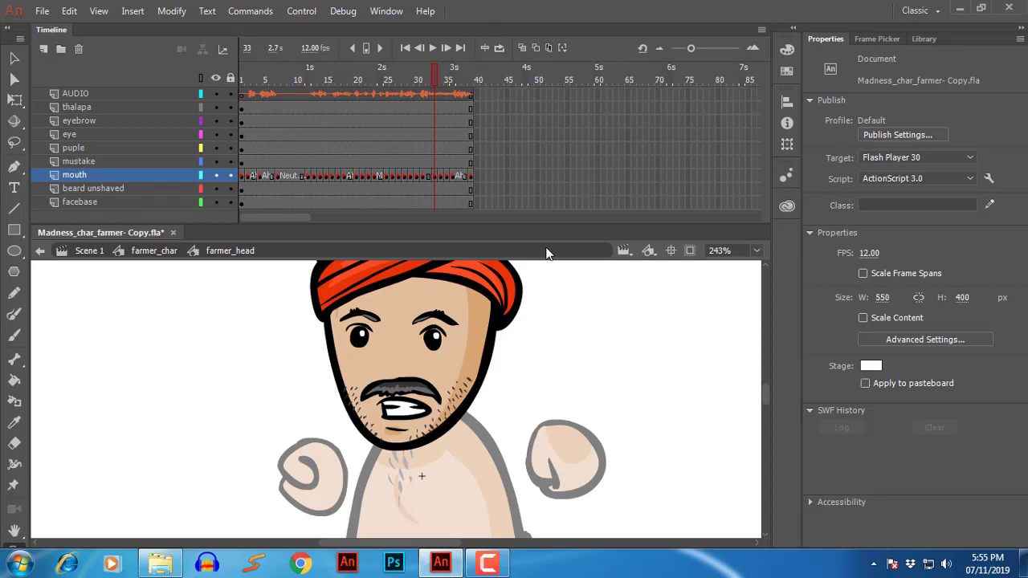
Insert a keyframe at frame 5 on the mouth layer and switch it to mouth frame 3
key("ctrl+equal")
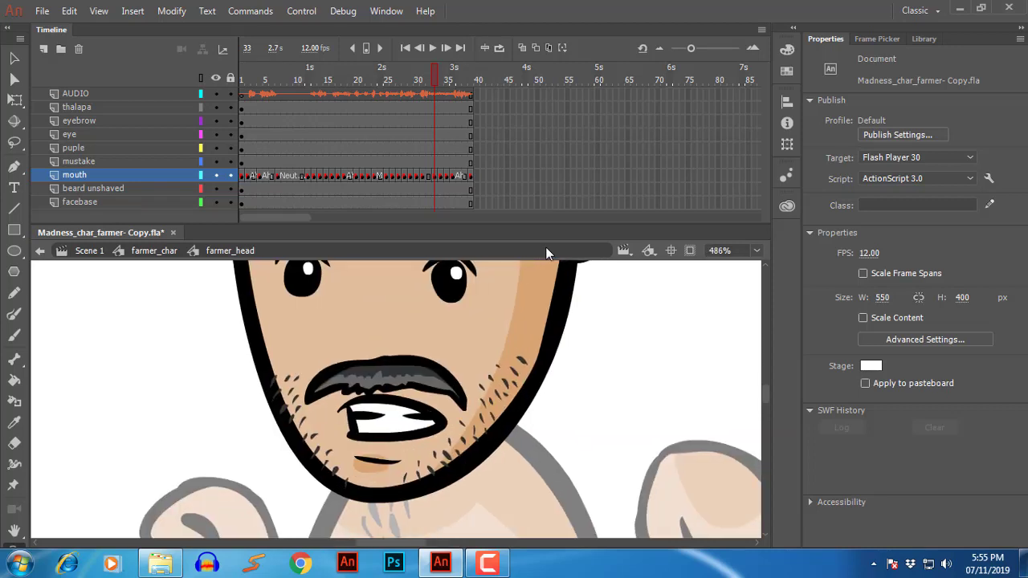
key("shift+comma")
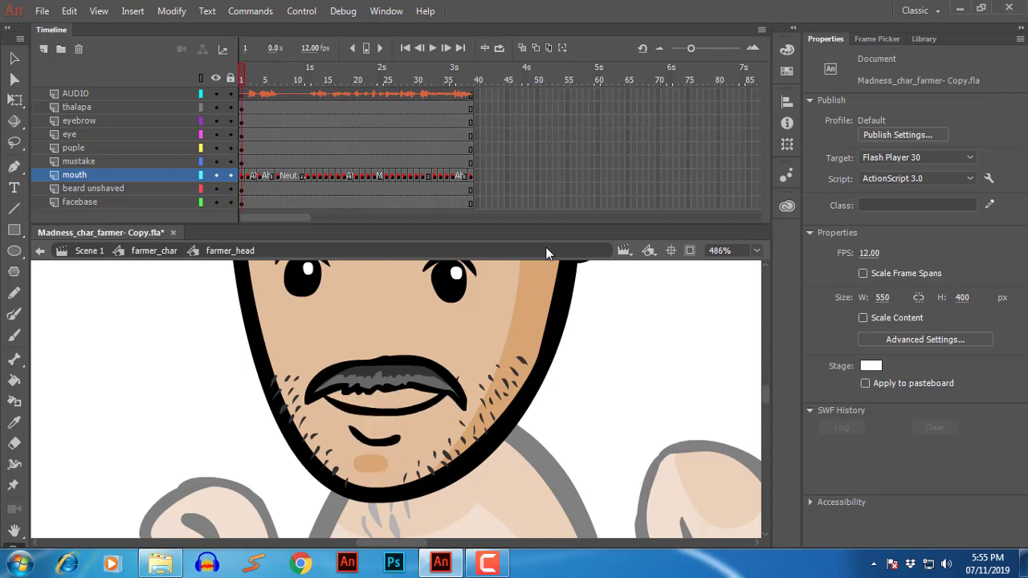
key("period")
key("period")
key("period")
key("period")
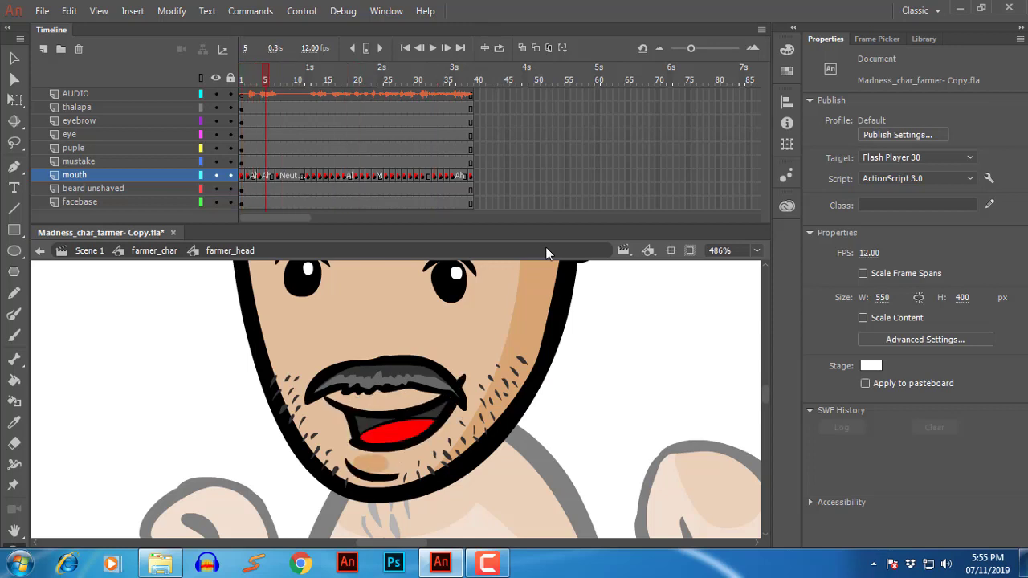
key("F6")
left_click(876, 39)
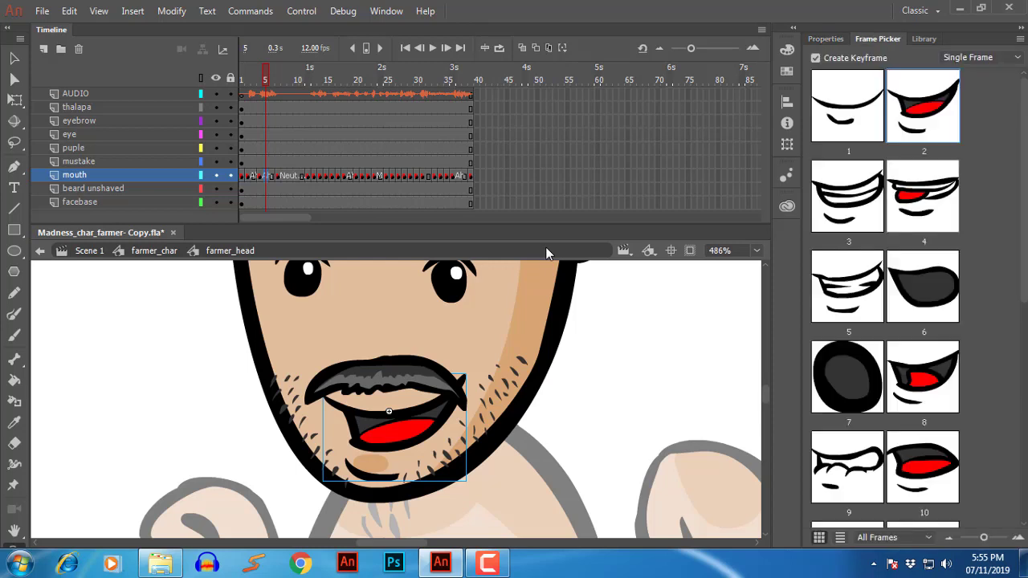
left_click(847, 196)
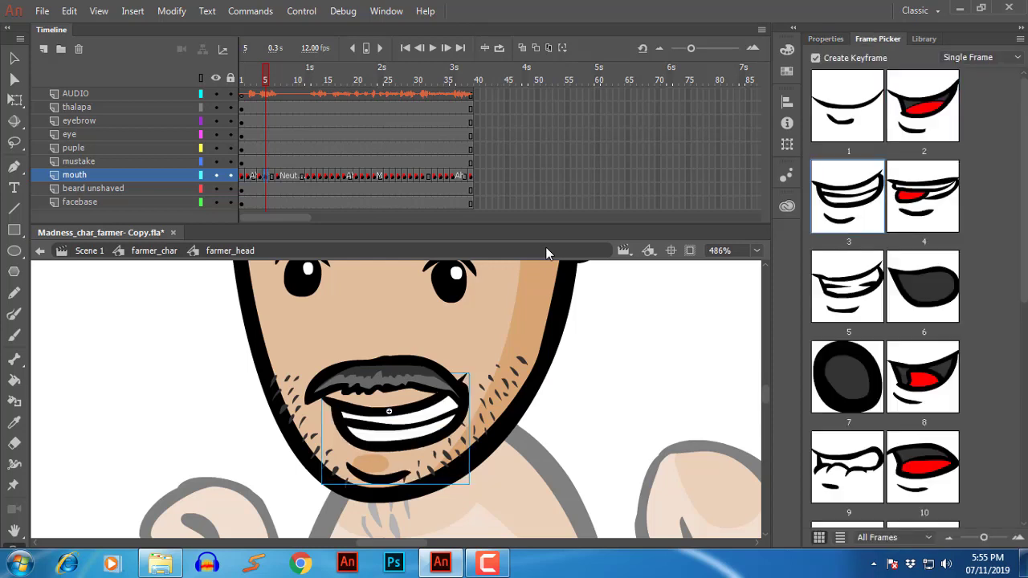
Switch the mouth layer's keyframe at frame 7 to mouth frame 2
key("period")
key("period")
key("period")
key("comma")
key("comma")
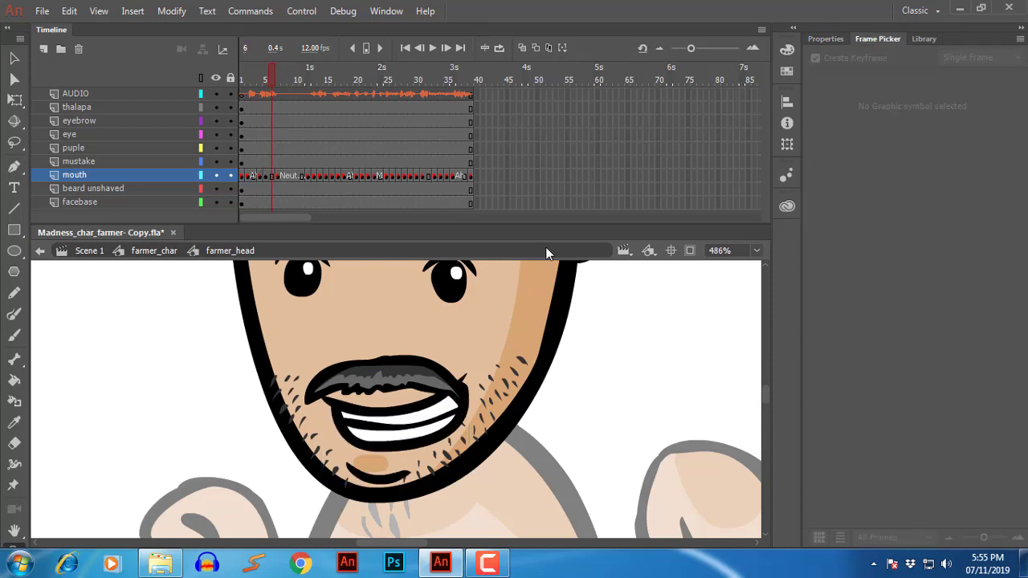
key("period")
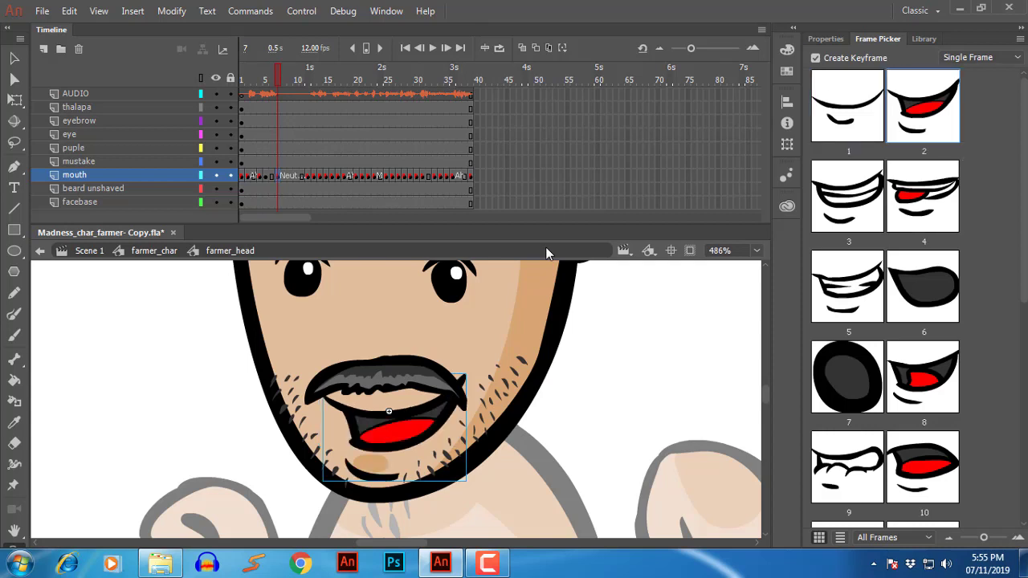
Replay the animation from the first frame and step on to frame 12 to check the mouth
key("shift+comma")
key("Return")
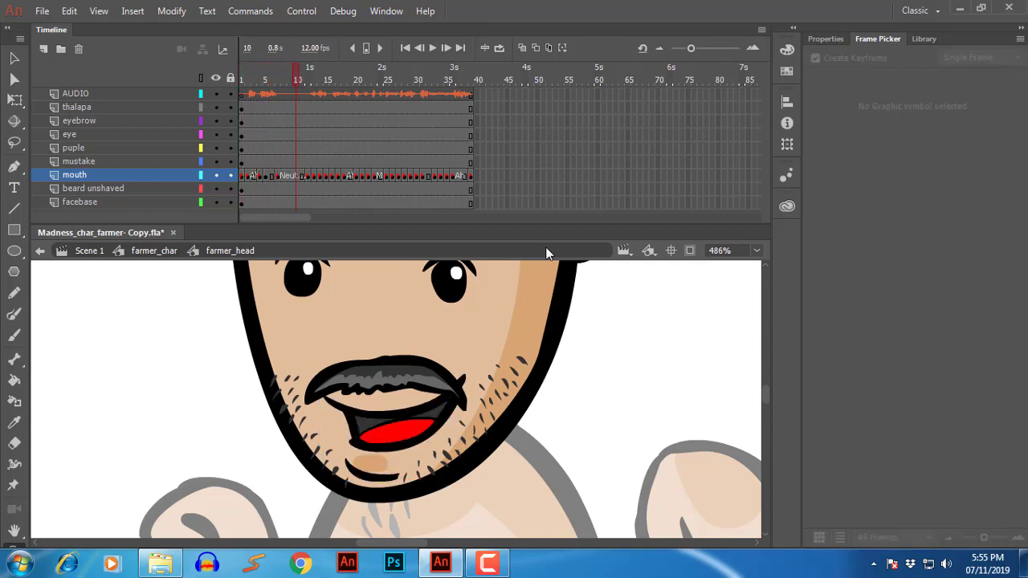
key("period")
key("period")
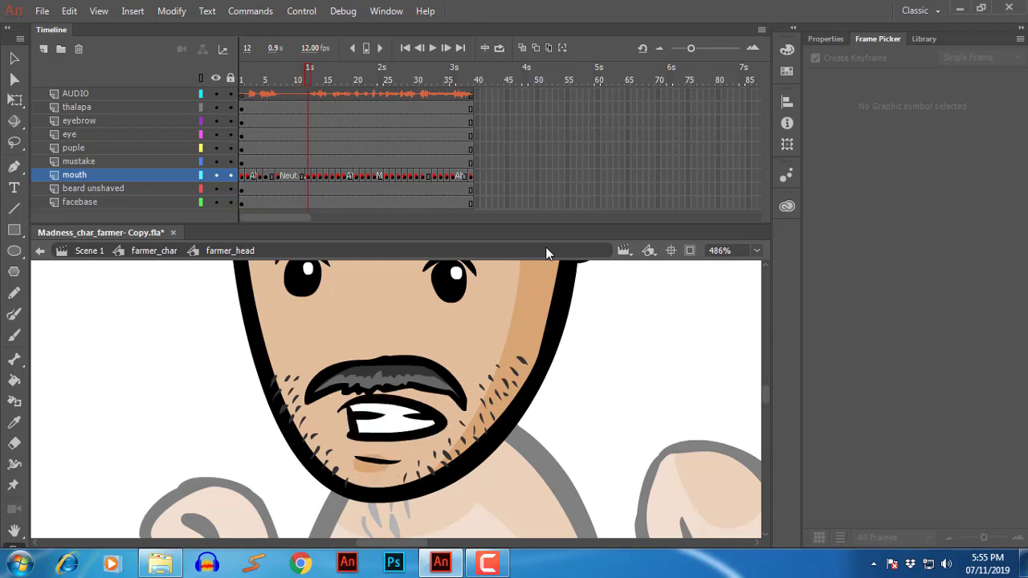
Switch the mouth layer's keyframe at frame 13 to mouth frame 9
key("period")
key("period")
key("comma")
key("comma")
key("period")
key("Tab")
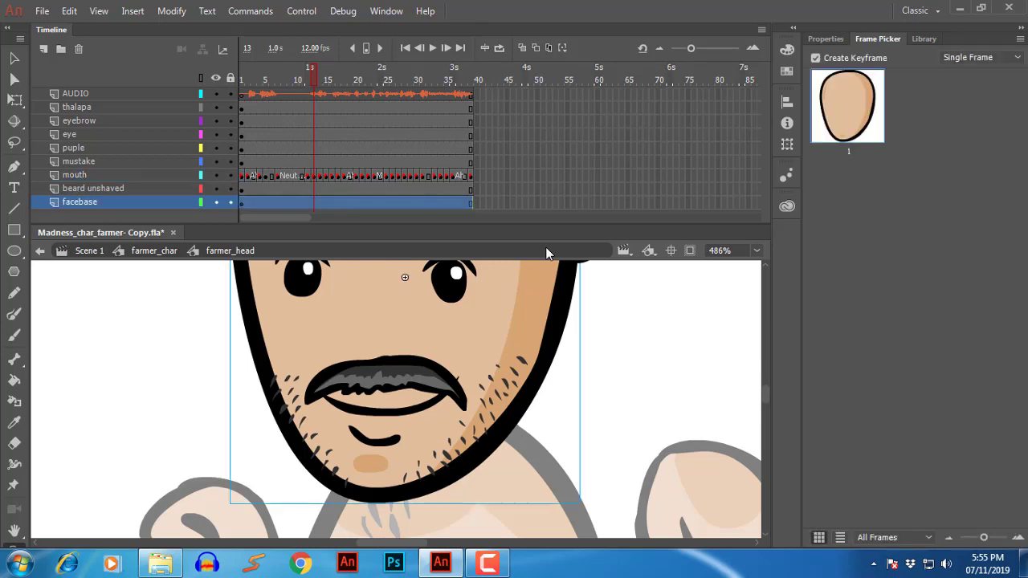
key("Tab")
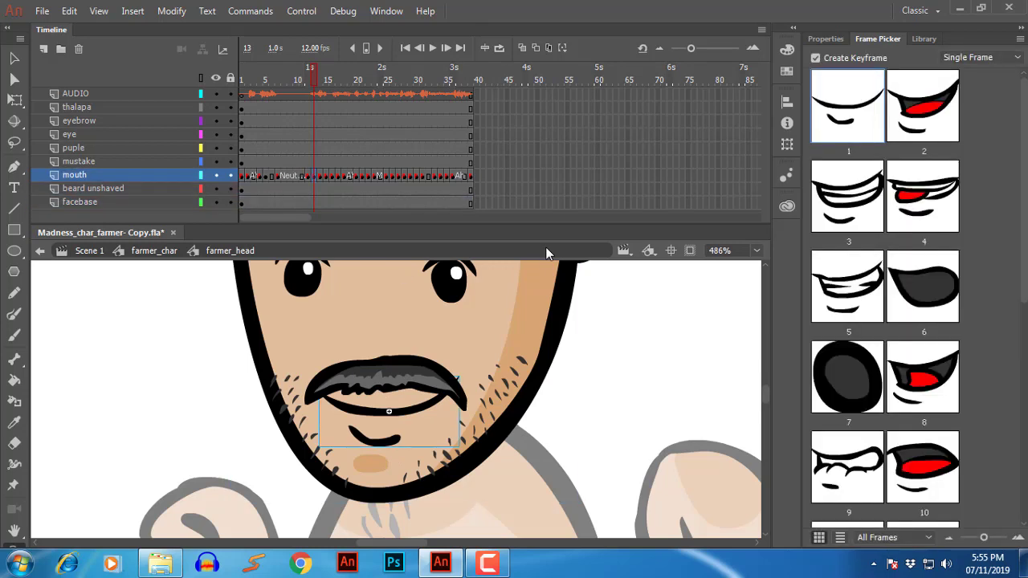
key("Left")
key("Right")
key("Down")
key("Down")
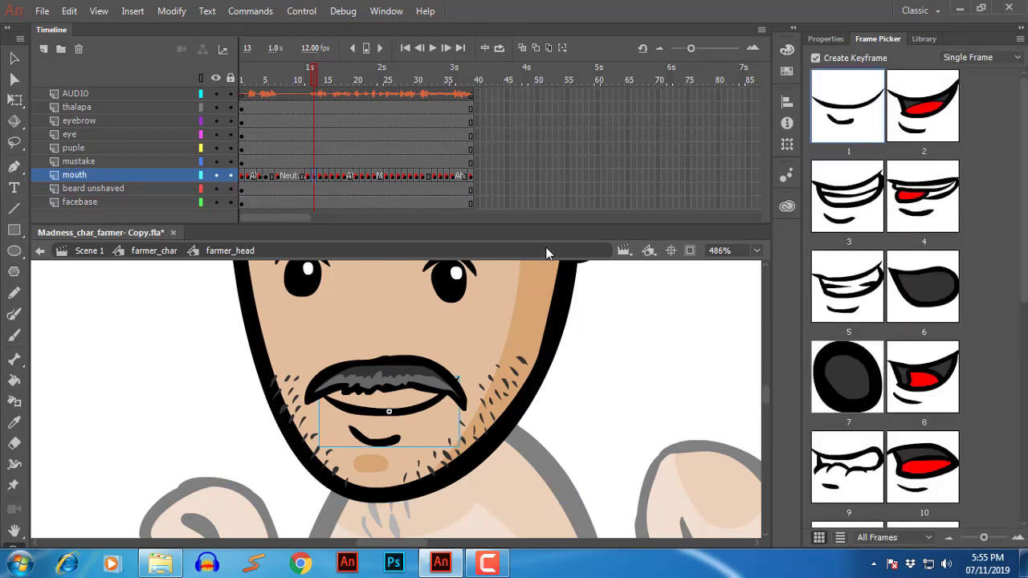
key("Return")
Step through the timeline from frame 13 to frame 38 to examine each mouth shape
key("comma")
key("comma")
key("period")
key("period")
key("period")
key("period")
key("period")
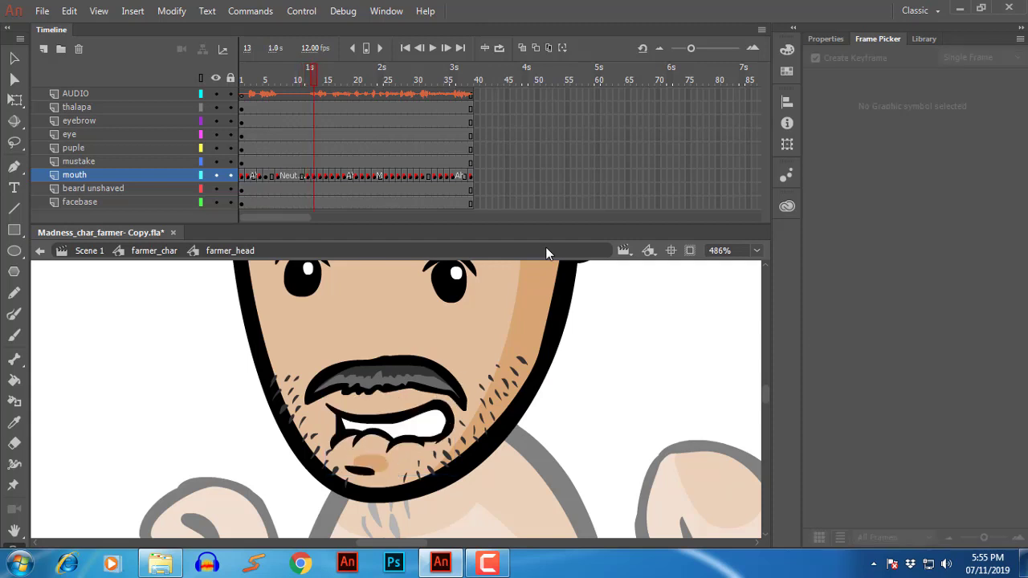
key("period")
key("period")
key("period")
key("period")
key("period")
key("period")
key("period")
key("period")
key("period")
key("period")
key("period")
key("period")
key("period")
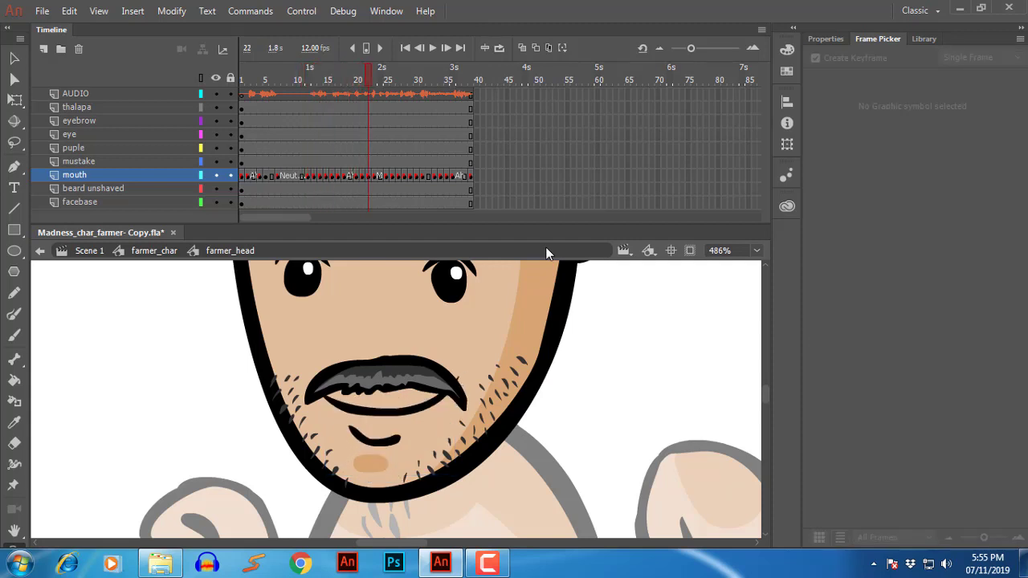
key("period")
key("period")
key("period")
key("period")
key("period")
key("period")
key("period")
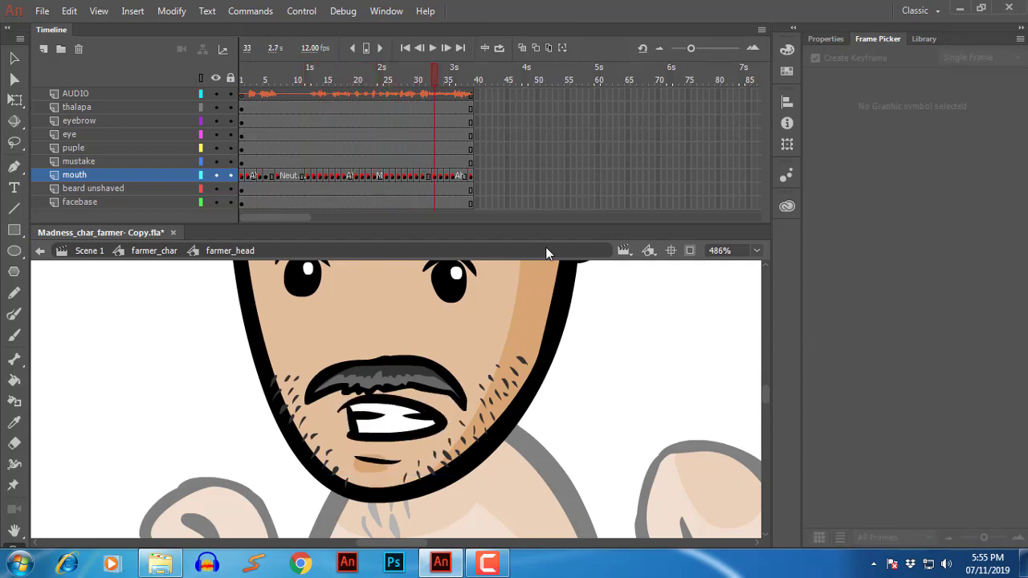
key("period")
key("period")
key("period")
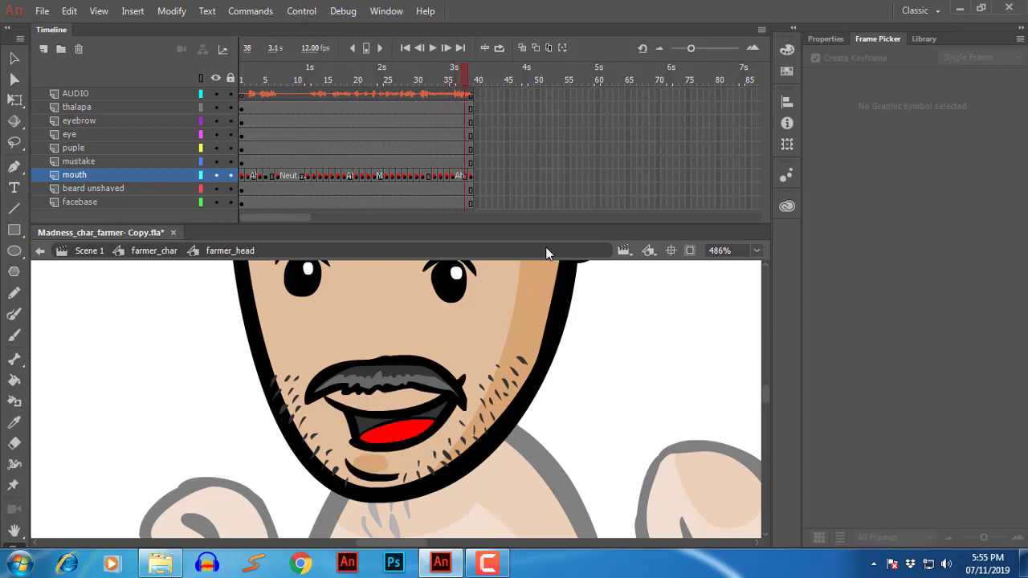
Switch the mouth layer's keyframe at frame 39 to mouth frame 2
left_click(470, 176)
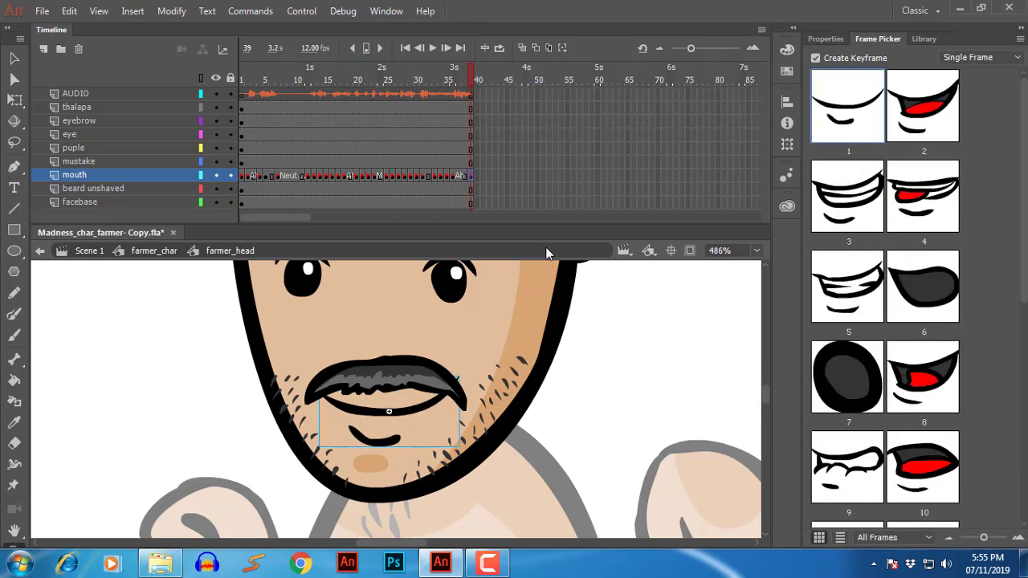
left_click(922, 106)
key("ctrl+minus")
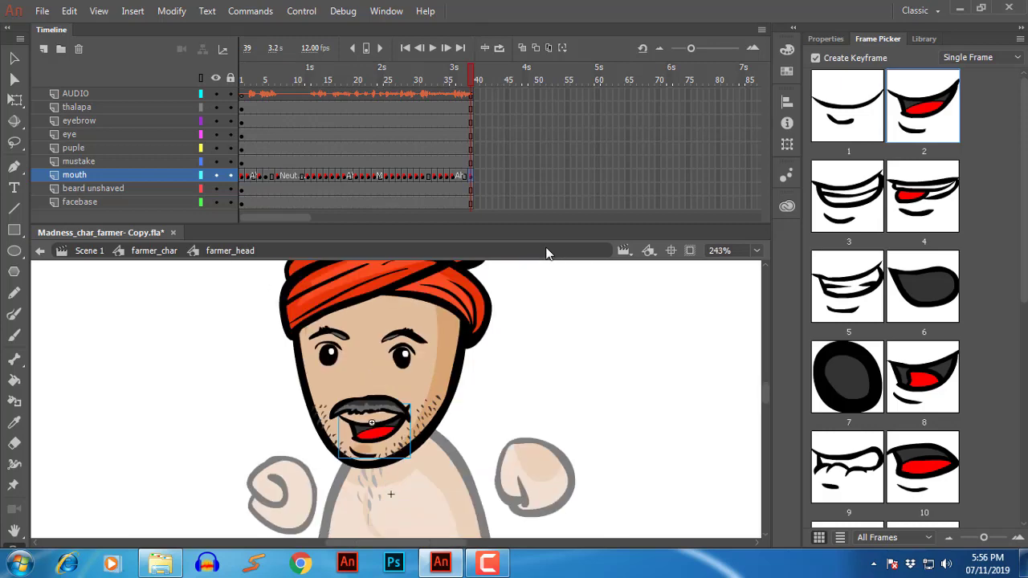
Replay the lip-synced animation from the first frame and return to the start
key("ctrl+s")
key("Return")
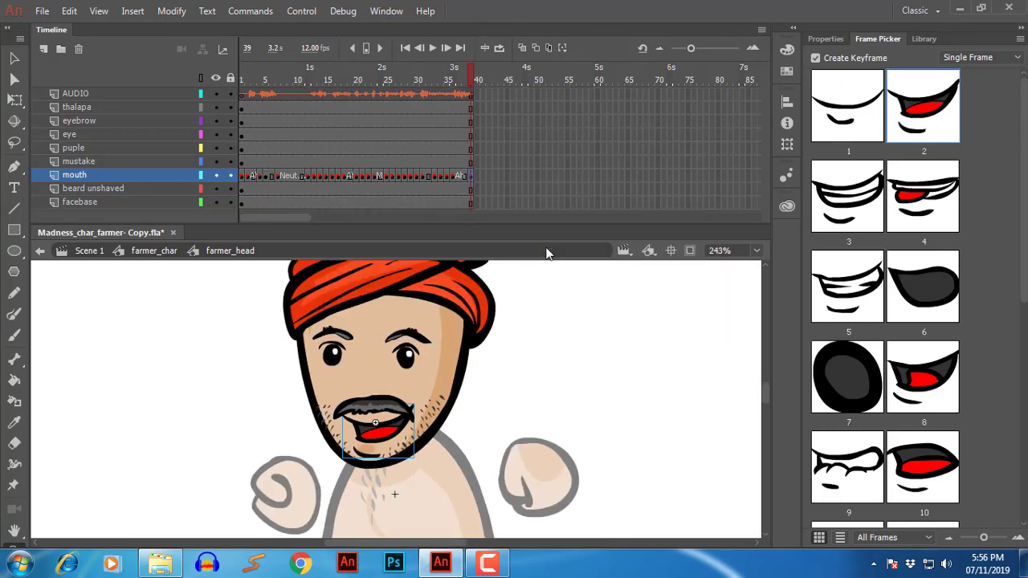
key("shift+comma")
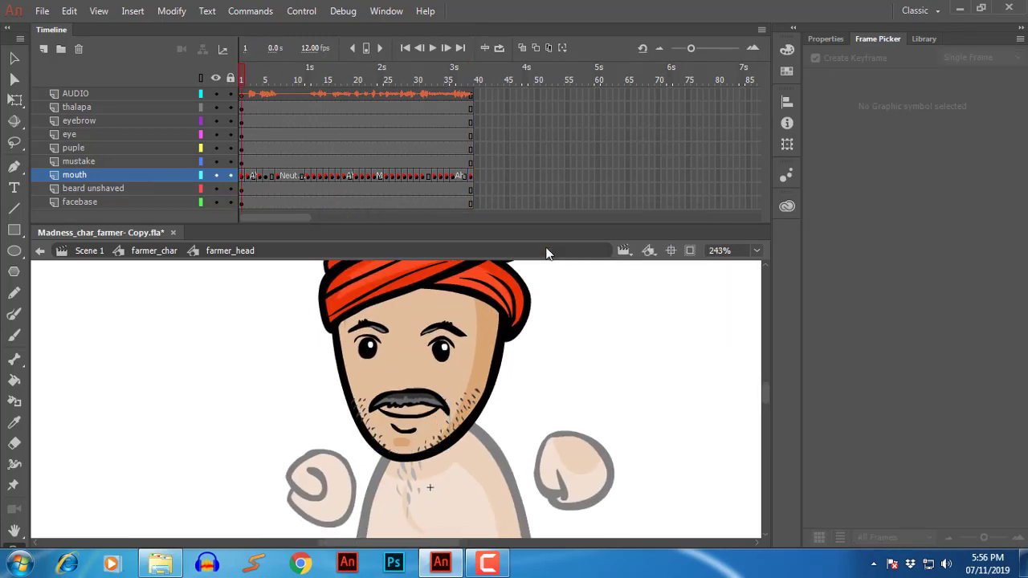
key("Return")
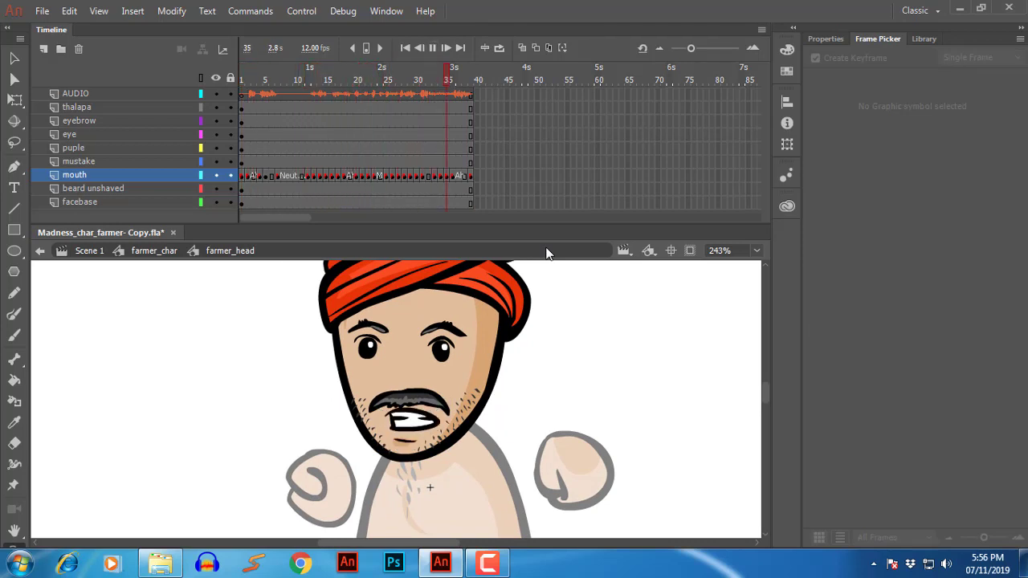
key("shift+comma")
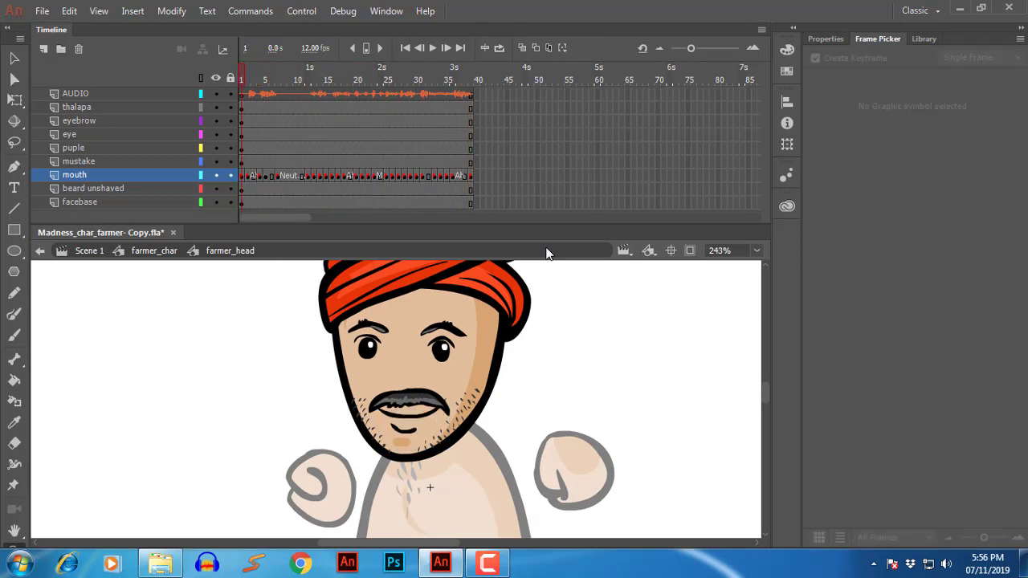
Insert a keyframe at frame 4 on the mouth layer and switch the keyframe at frame 3 to mouth frame 3
key("period")
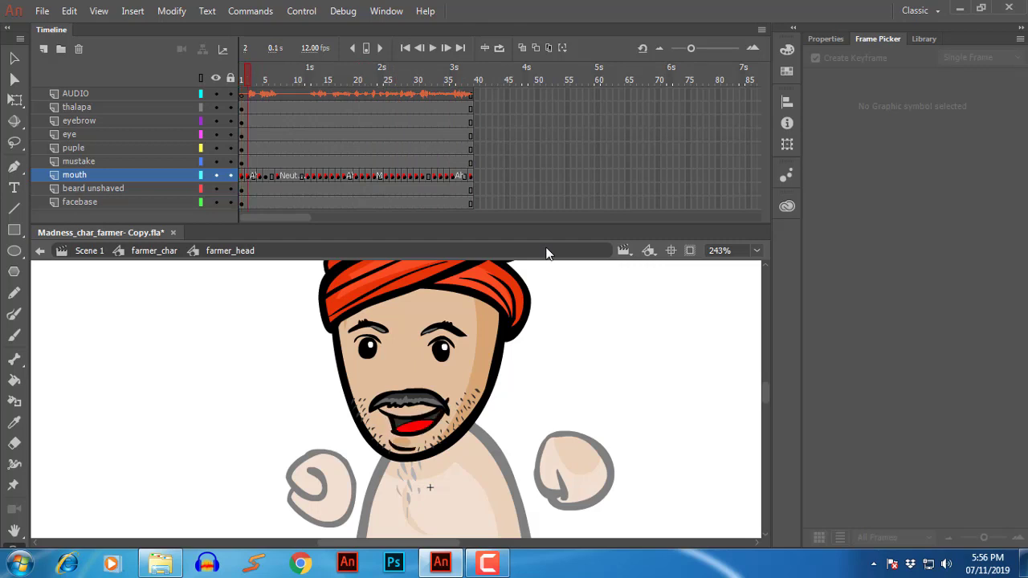
key("period")
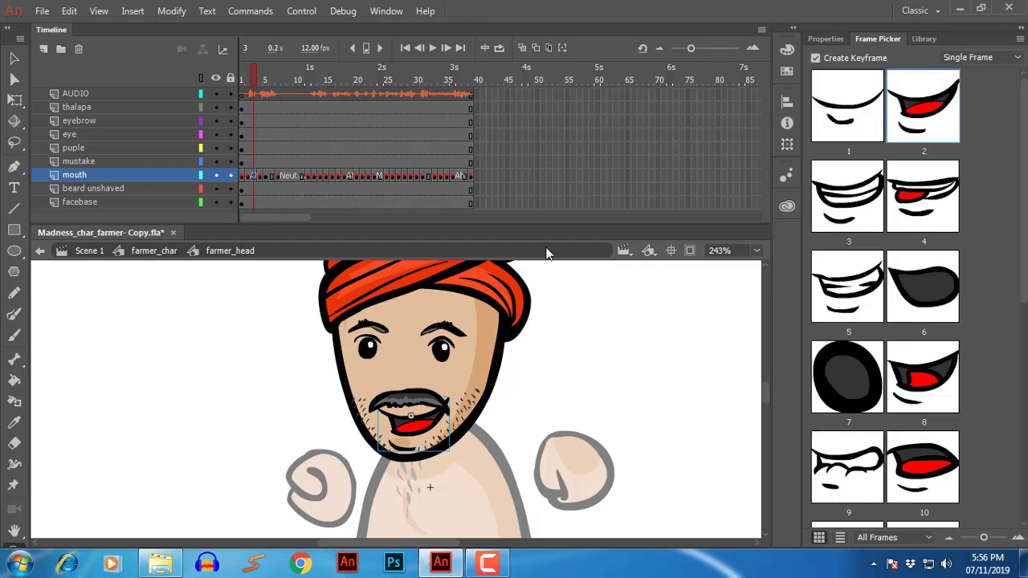
key("period")
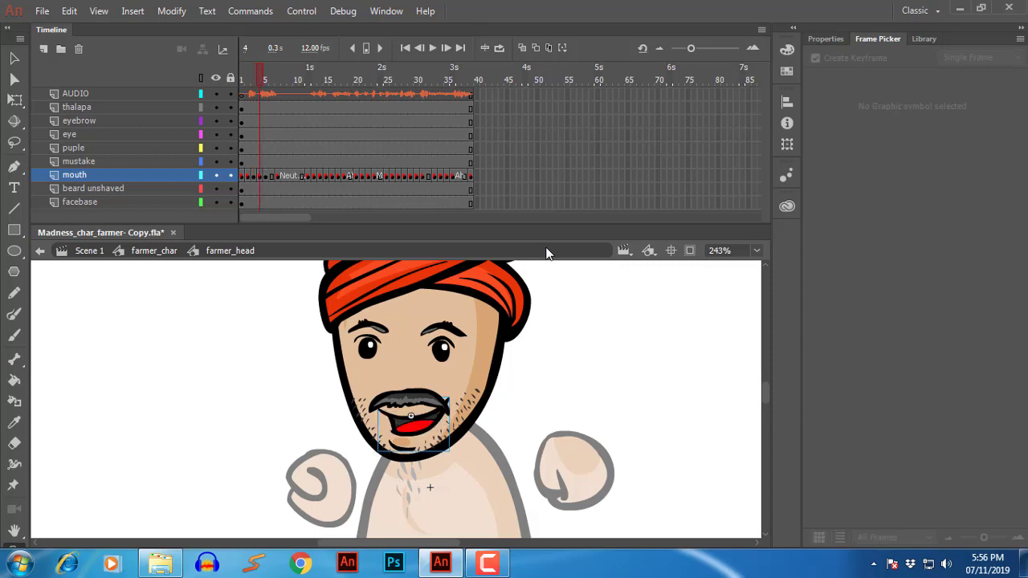
key("period")
key("period")
key("period")
key("period")
key("period")
key("period")
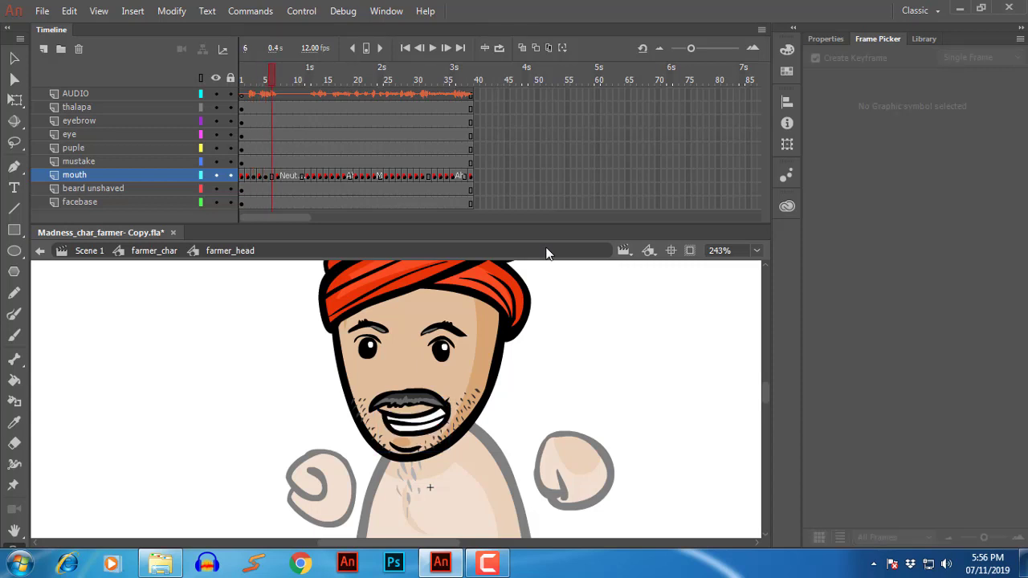
Step back to the first frame and replay the animation to check the opening mouth shapes
key("comma")
key("comma")
key("comma")
key("comma")
key("comma")
key("comma")
key("comma")
key("comma")
key("comma")
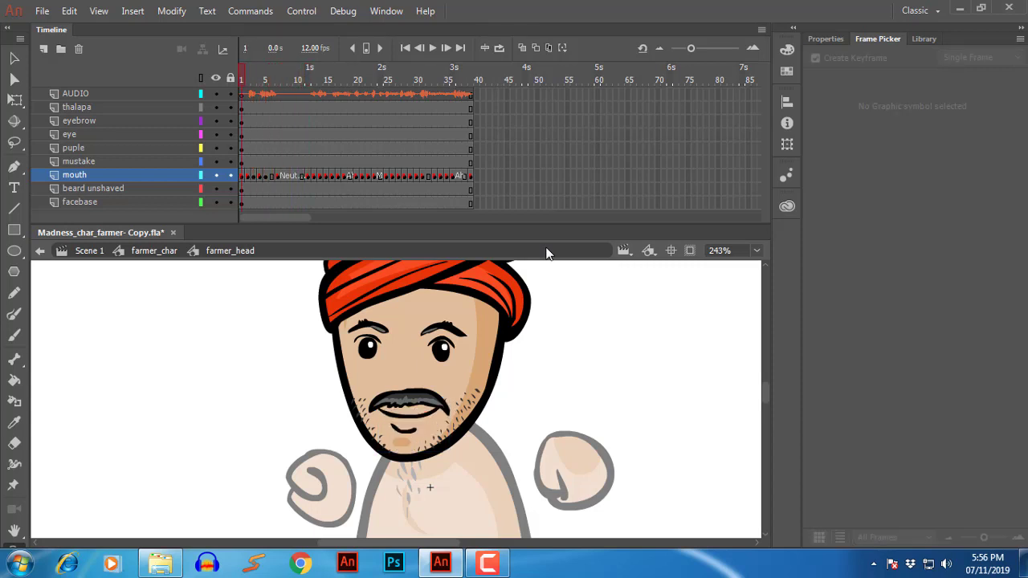
key("Return")
key("Return")
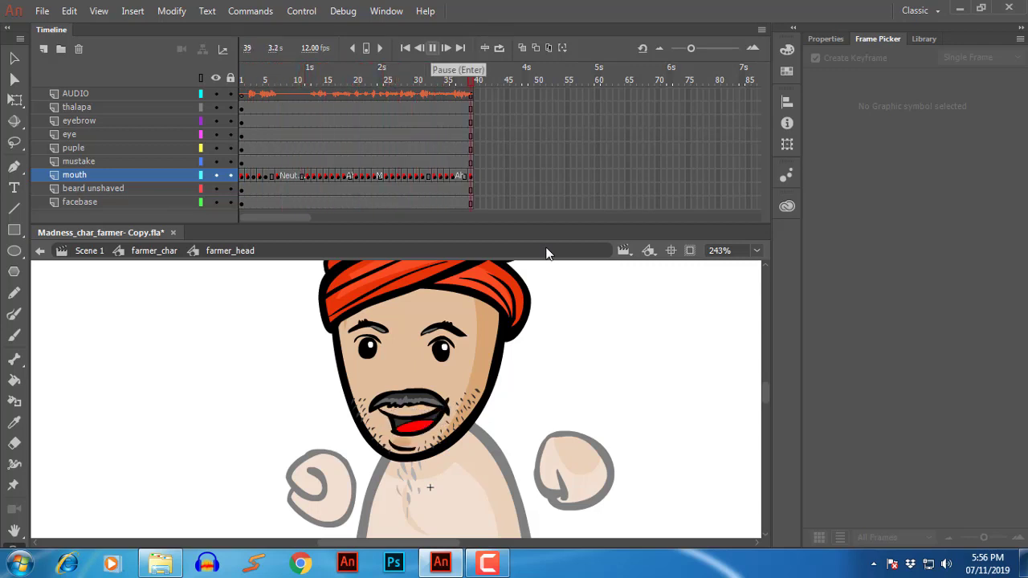
Extend all layers to frame 40 and insert a keyframe there on the mouth layer
key("alt")
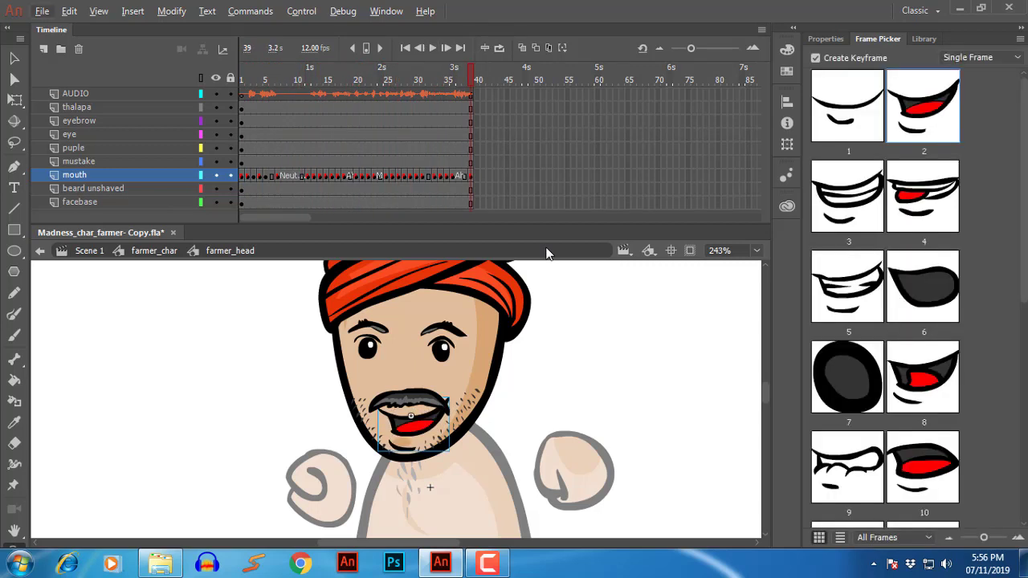
key("F5")
key("period")
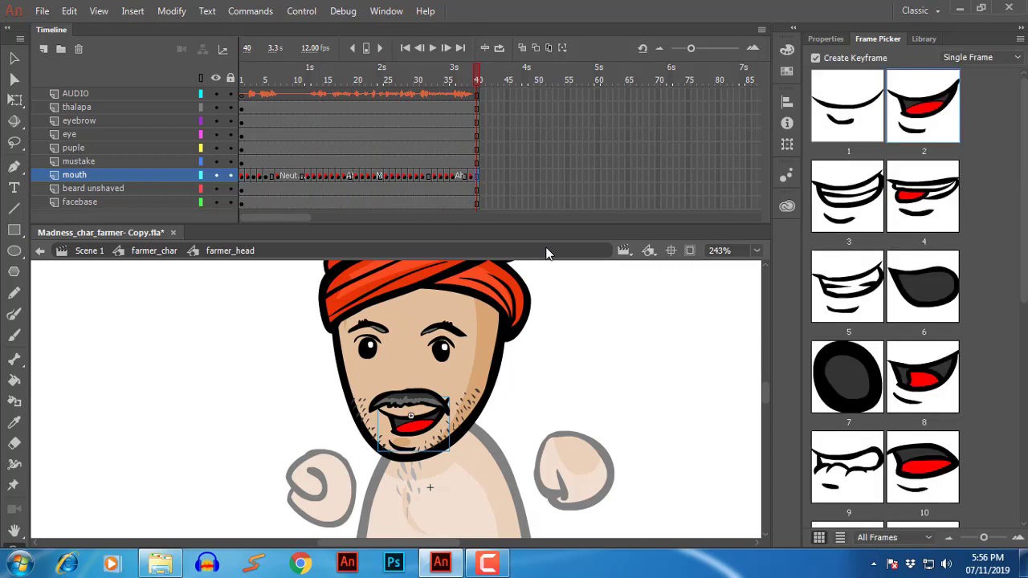
Play the animation with the whole farmer character in view to review the finished lip sync
key("ctrl+minus")
key("Return")
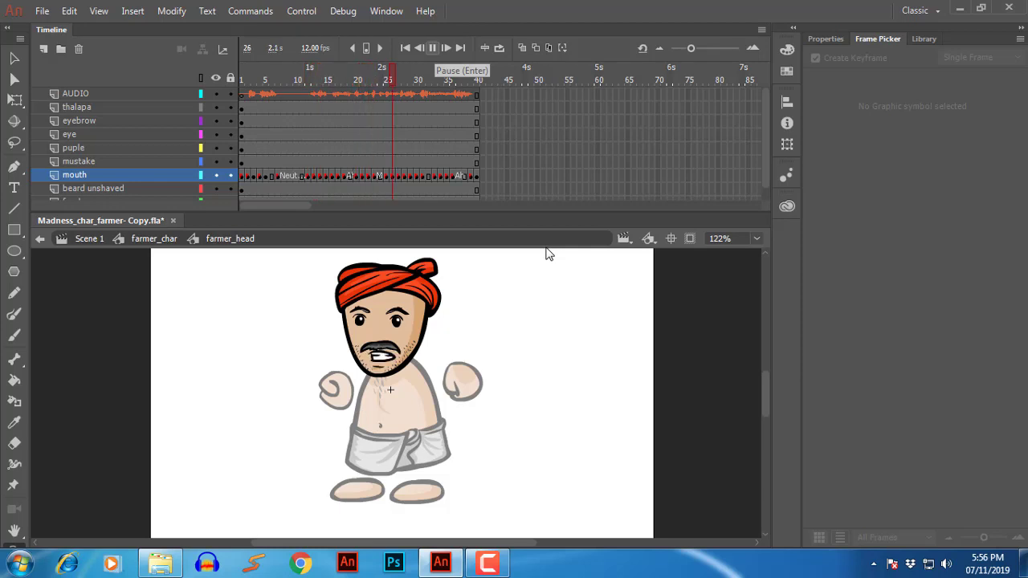
key("Return")
key("Return")
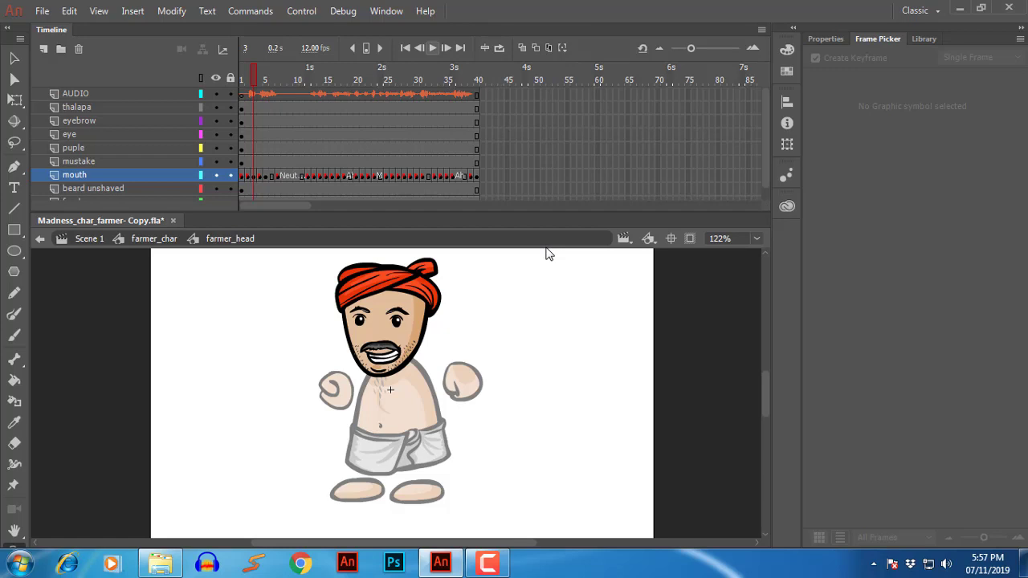
left_click(487, 563)
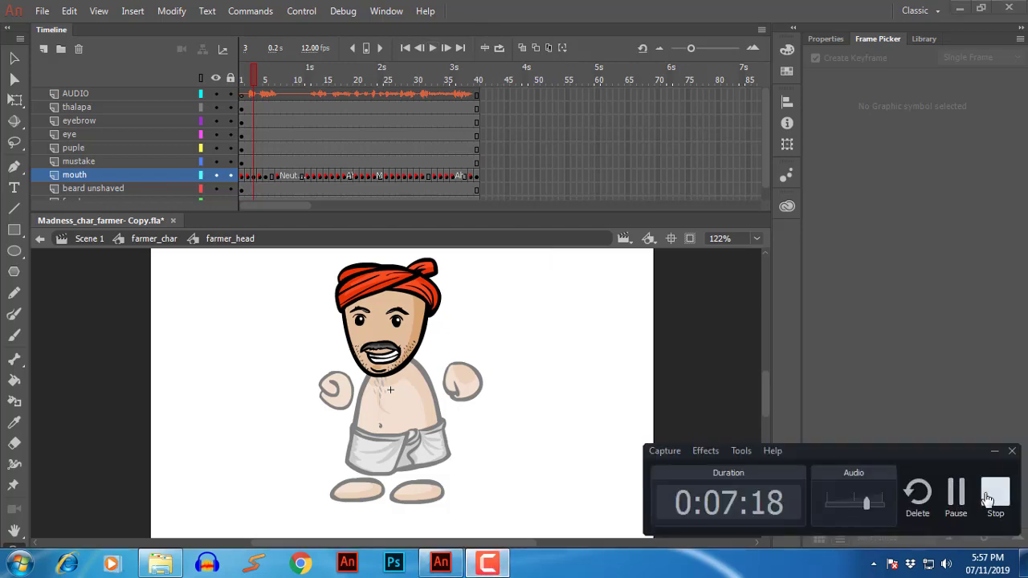